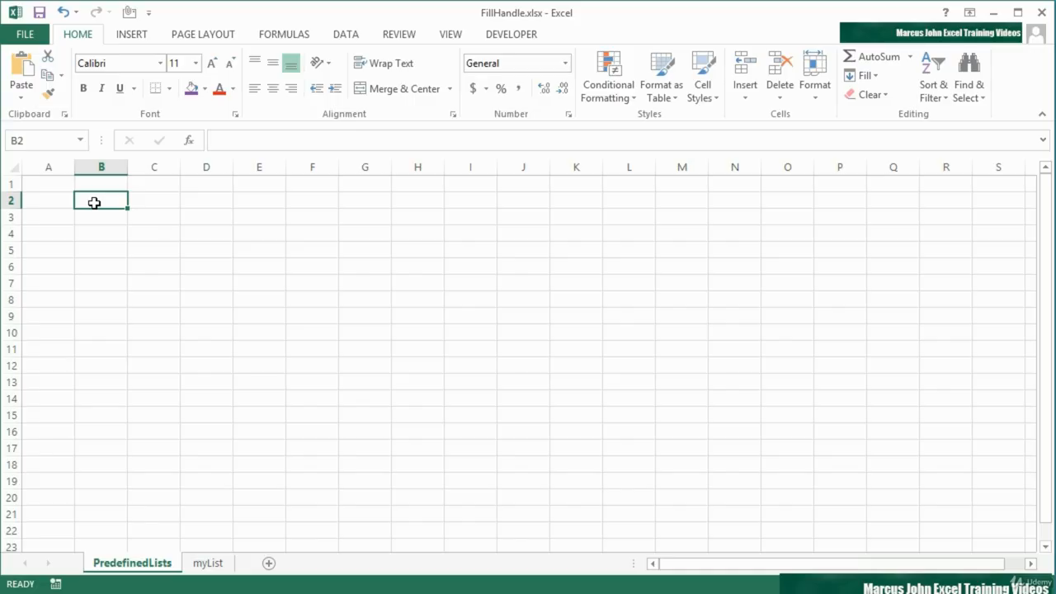
Step: Enter March in B2, fill the month series down to B15, and auto-fit the width of column B
text(March)
key(Return)
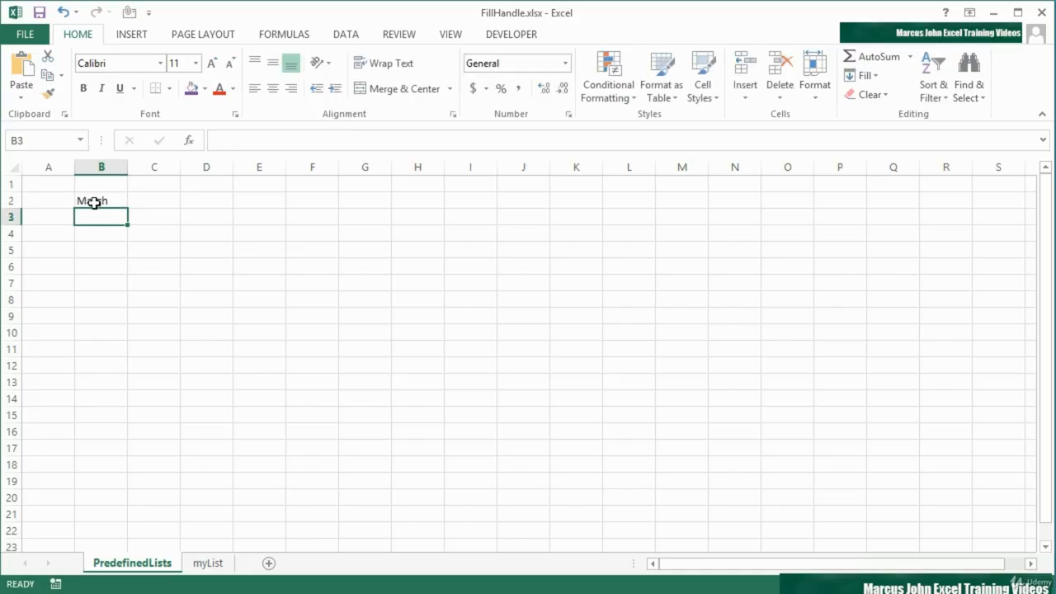
click(95, 202)
drag(128, 209, 124, 424)
double_click(128, 167)
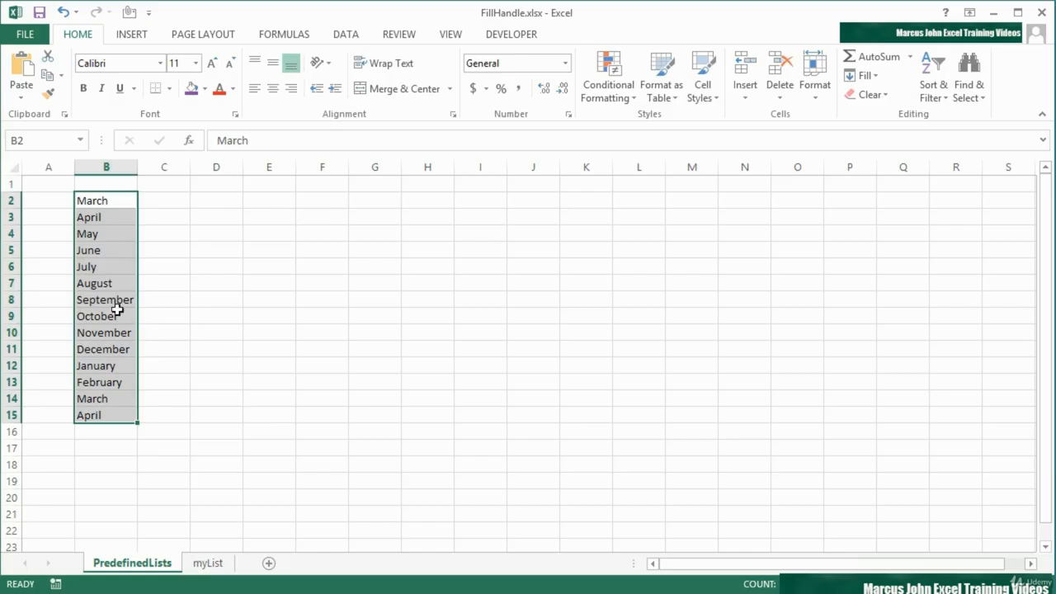
Step: Fill the month series from September in B8 across to H8 and from February in G8 up to G3
click(115, 299)
drag(138, 306, 396, 208)
click(378, 307)
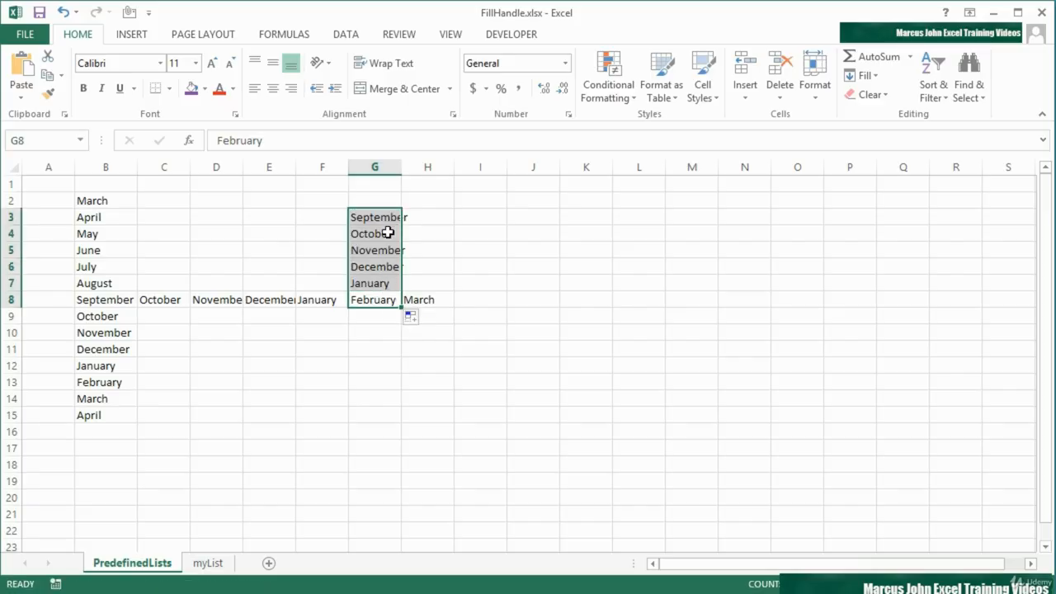
Step: Enter feb in I4 and fill the abbreviated month series down to I11 and rightward to L4
click(498, 232)
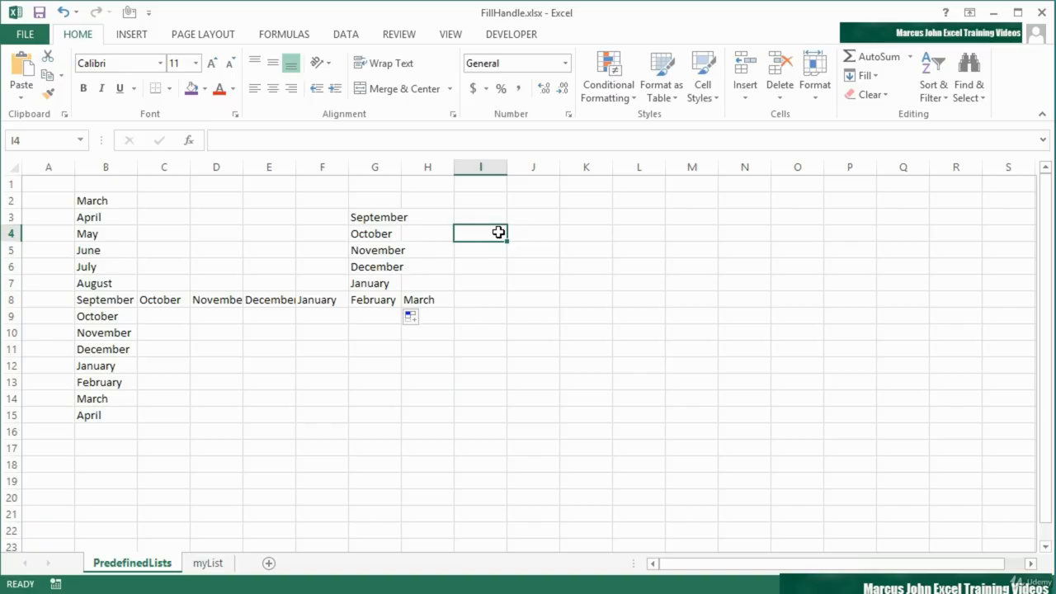
text(feb)
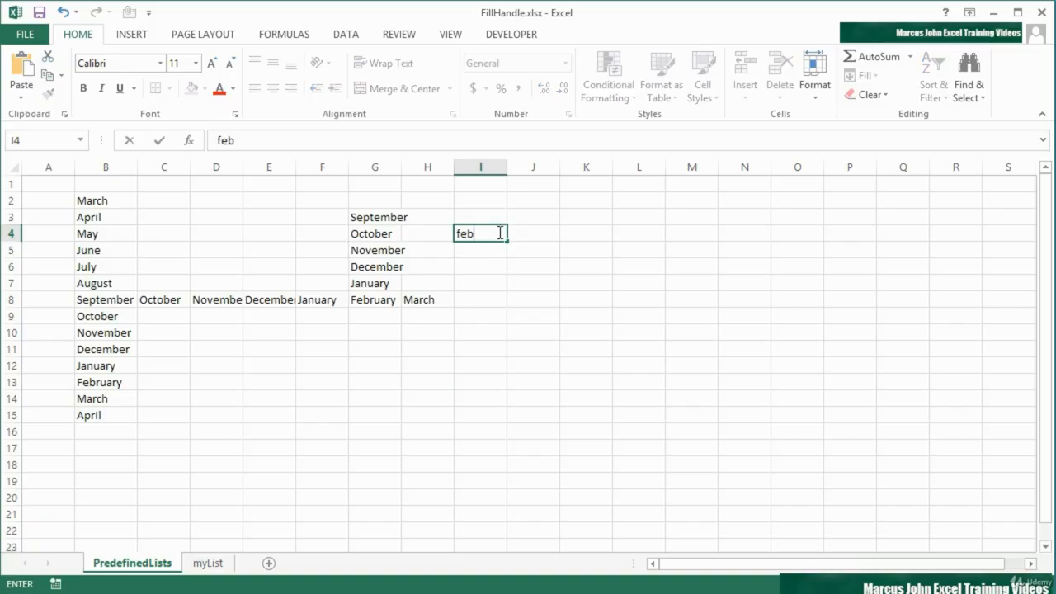
key(Return)
click(493, 229)
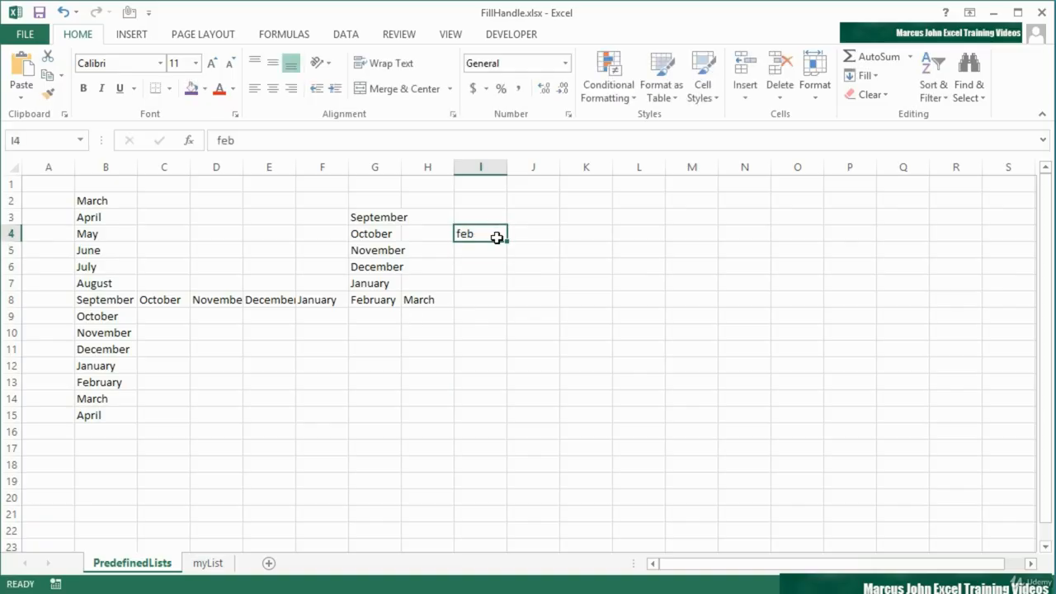
drag(506, 241, 509, 358)
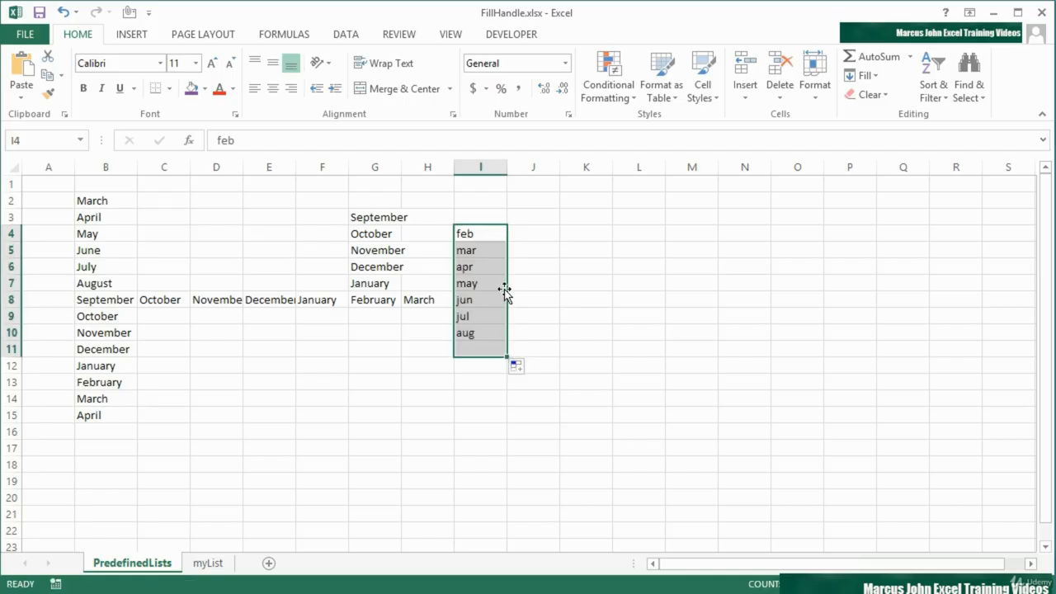
click(486, 231)
drag(506, 241, 662, 237)
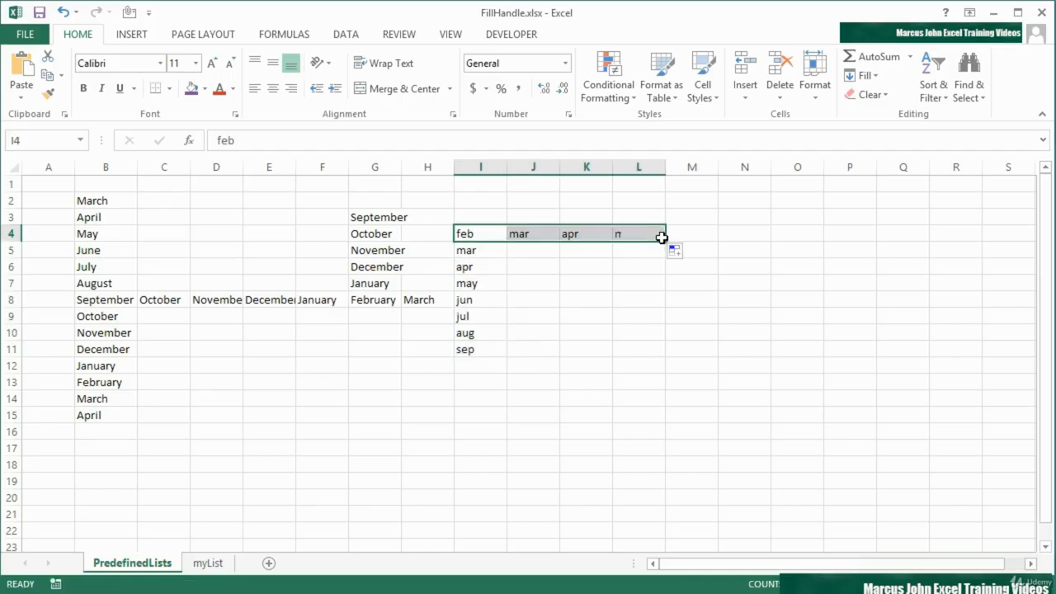
Step: Fill the month series backward from feb in I4, up to I2 and leftward to E4
click(486, 233)
drag(506, 241, 500, 195)
click(502, 235)
drag(502, 237, 250, 229)
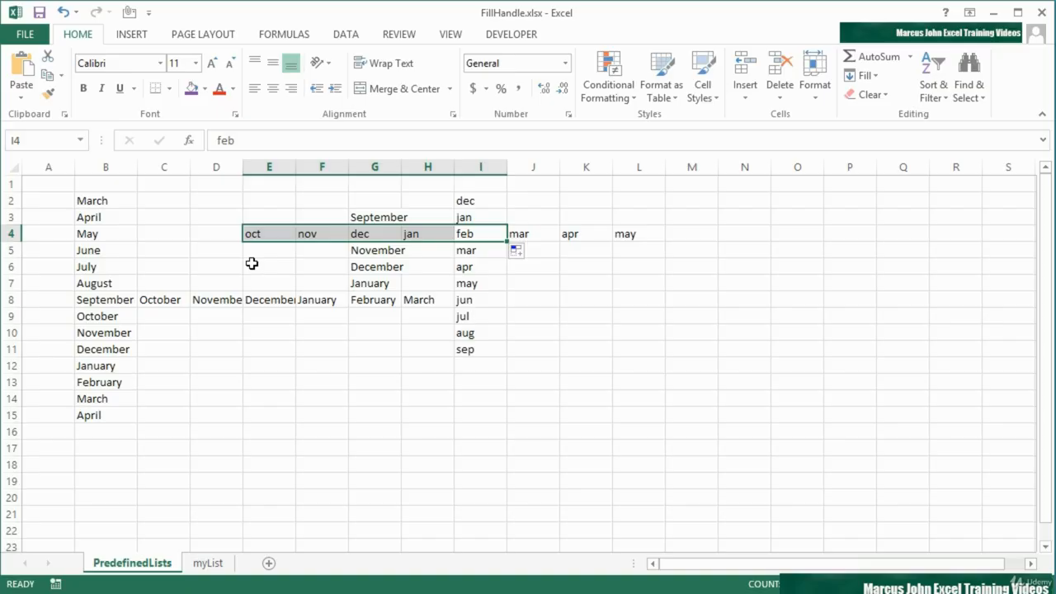
click(486, 234)
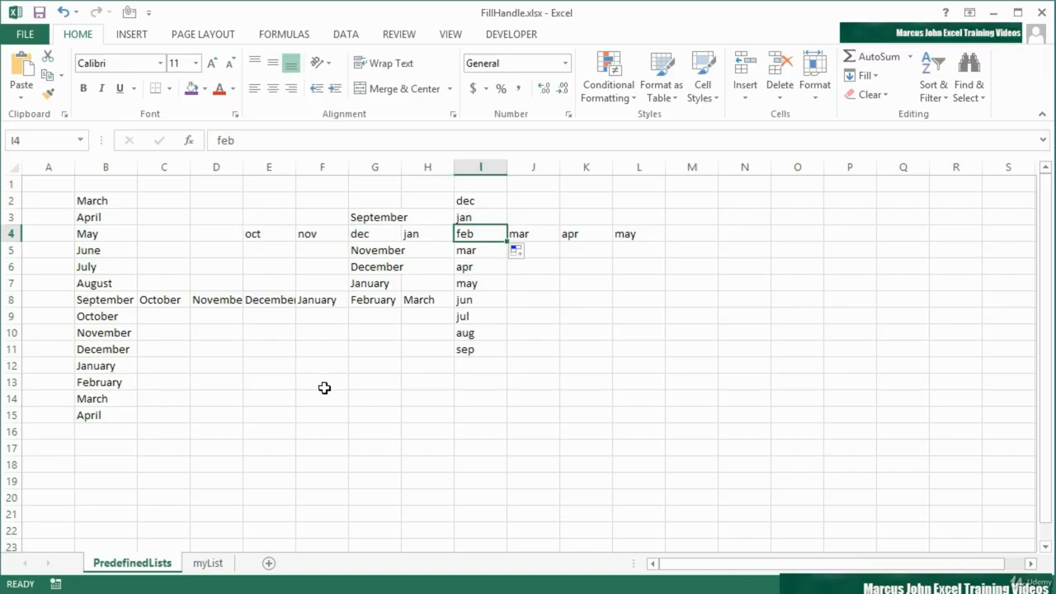
Step: Enter FEB in E12 and fill the uppercase month series down to E19
click(280, 366)
text(FEB)
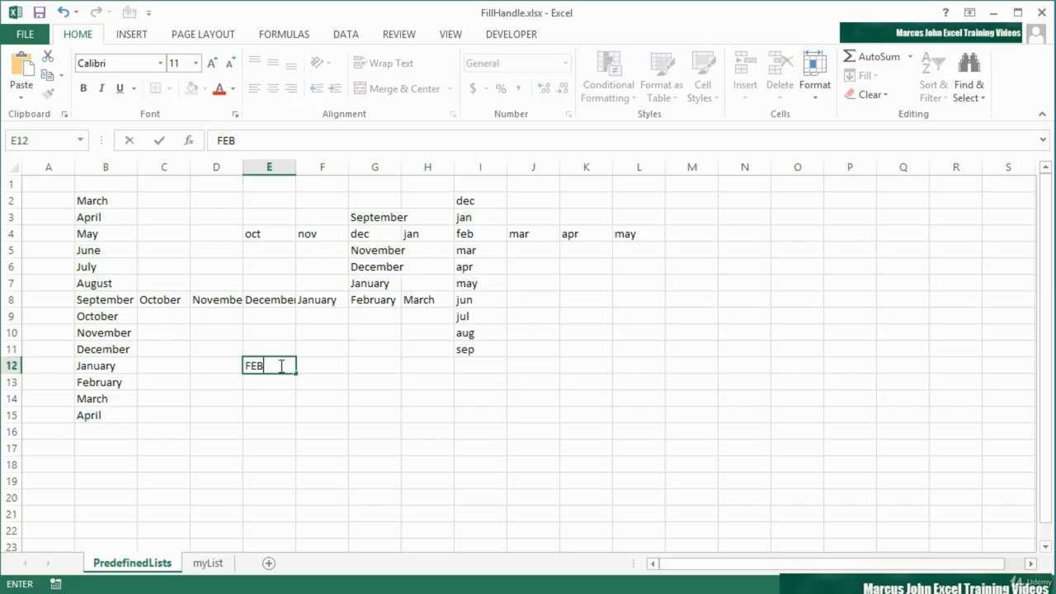
key(ctrl+Return)
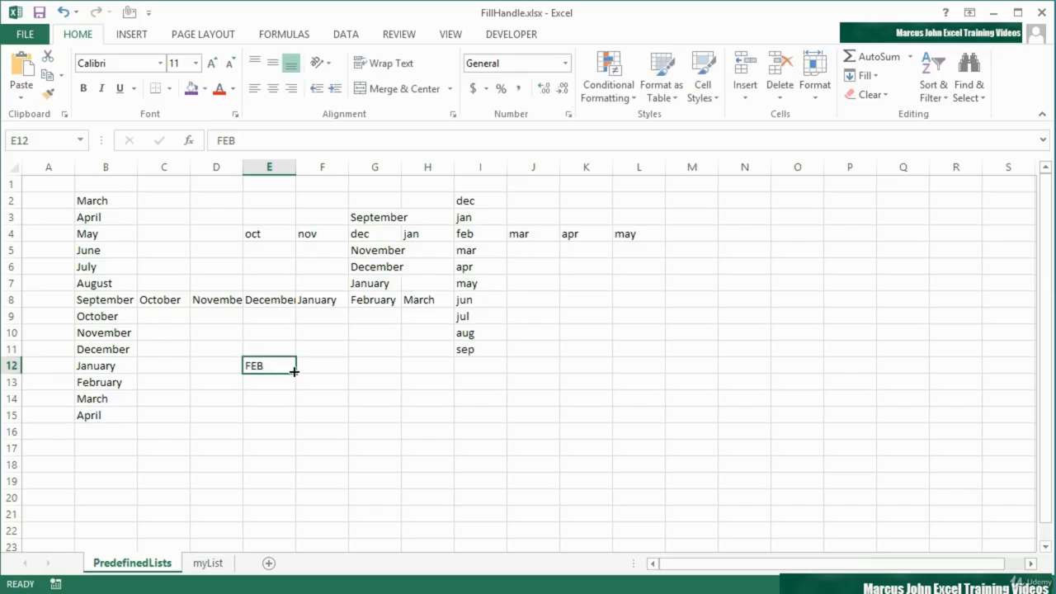
drag(295, 373, 295, 489)
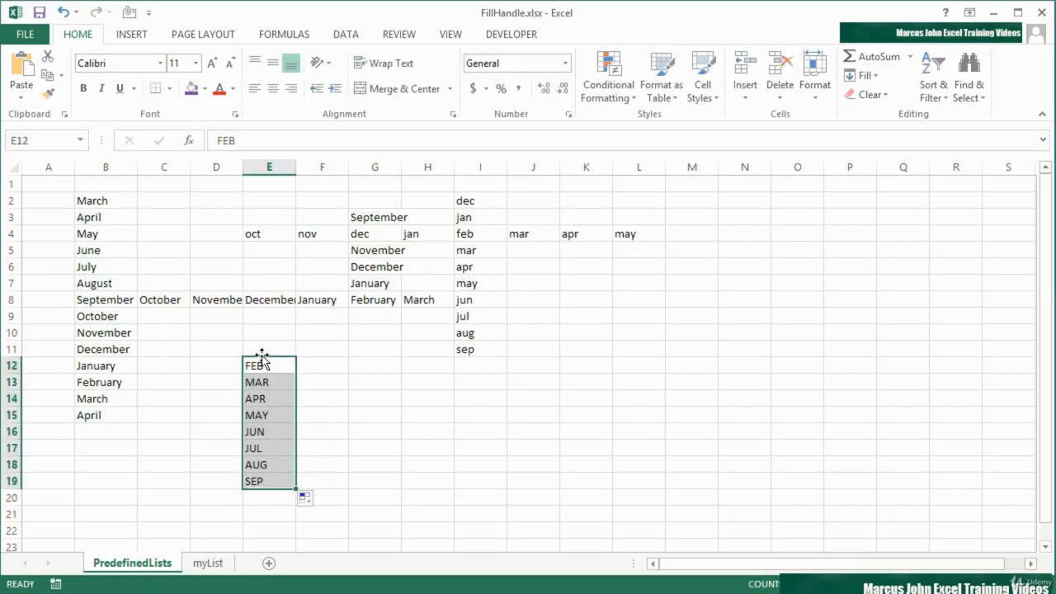
Step: Fill the uppercase month series across to column I from MAY in E15 and from JUL in E17
click(266, 368)
click(293, 420)
drag(296, 422, 495, 417)
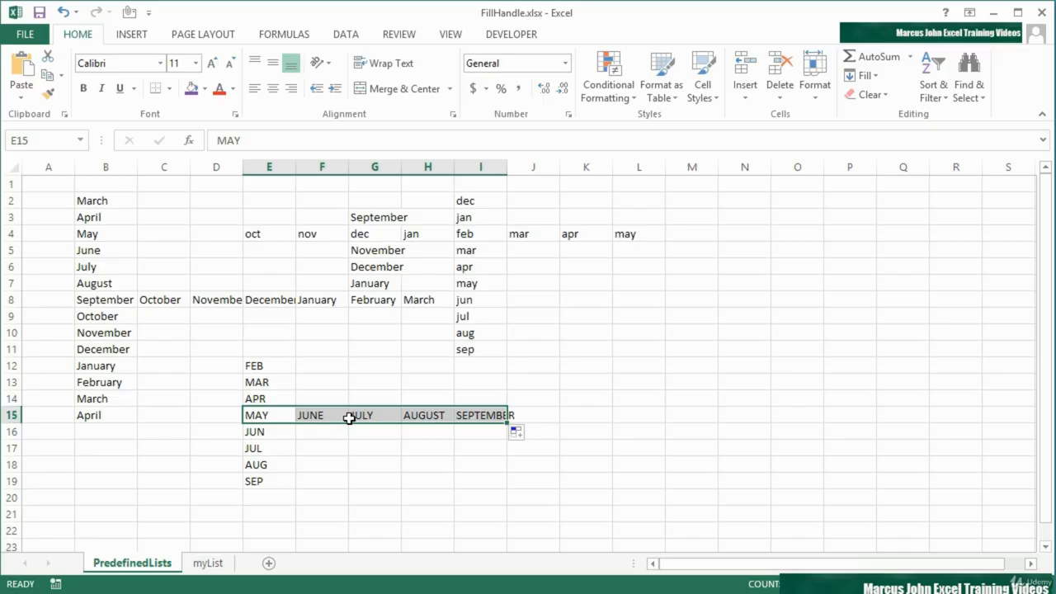
click(278, 416)
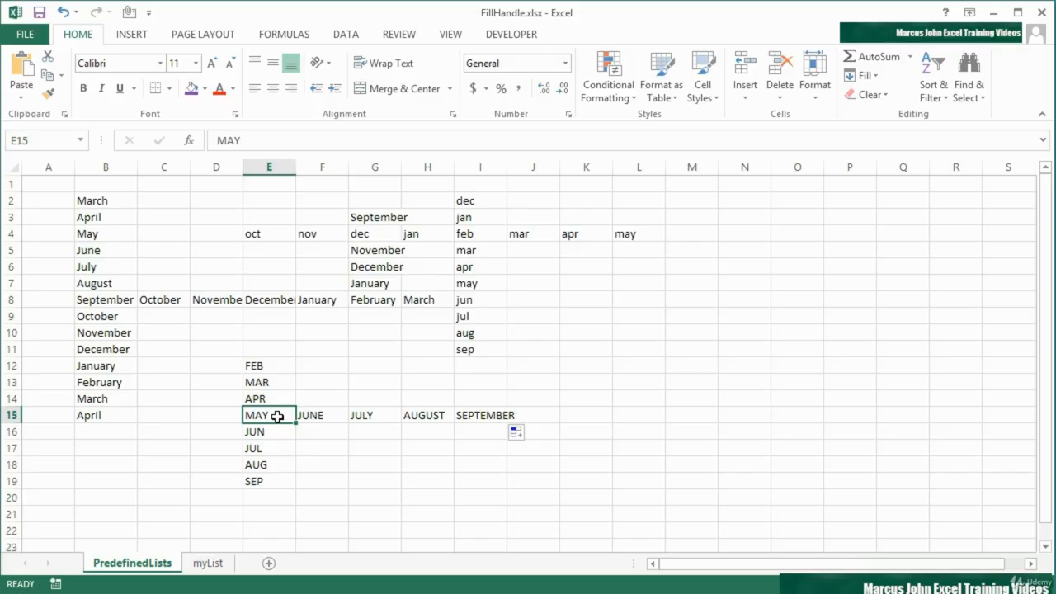
click(333, 420)
click(396, 426)
click(421, 416)
click(475, 414)
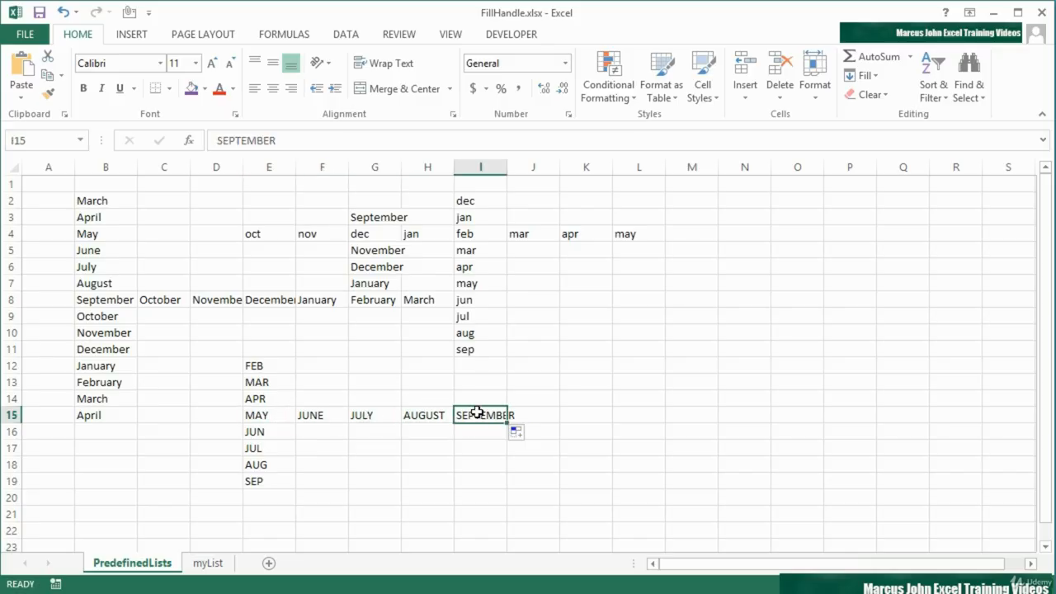
click(283, 415)
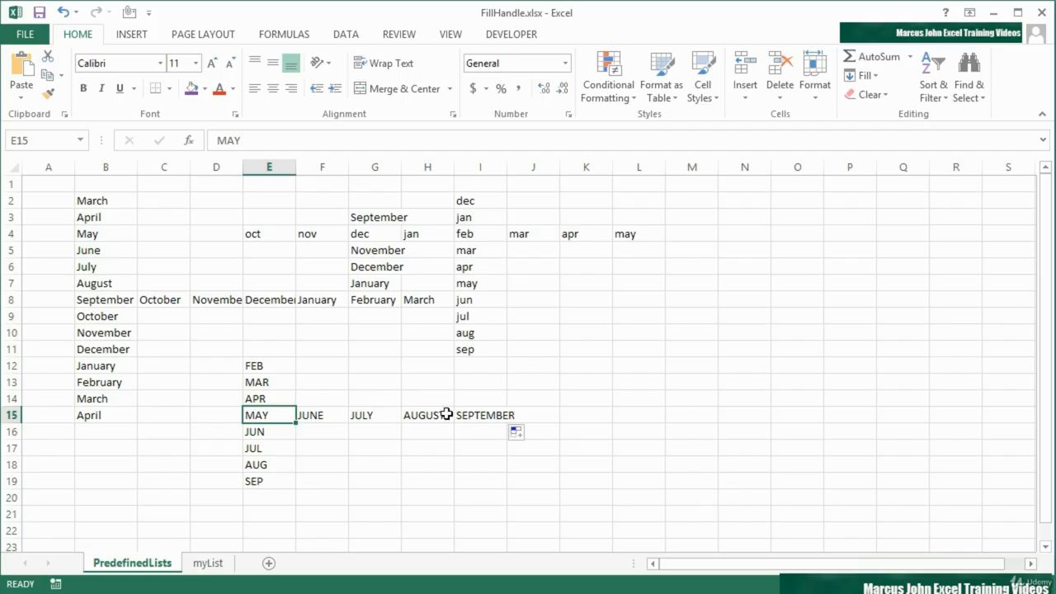
click(275, 449)
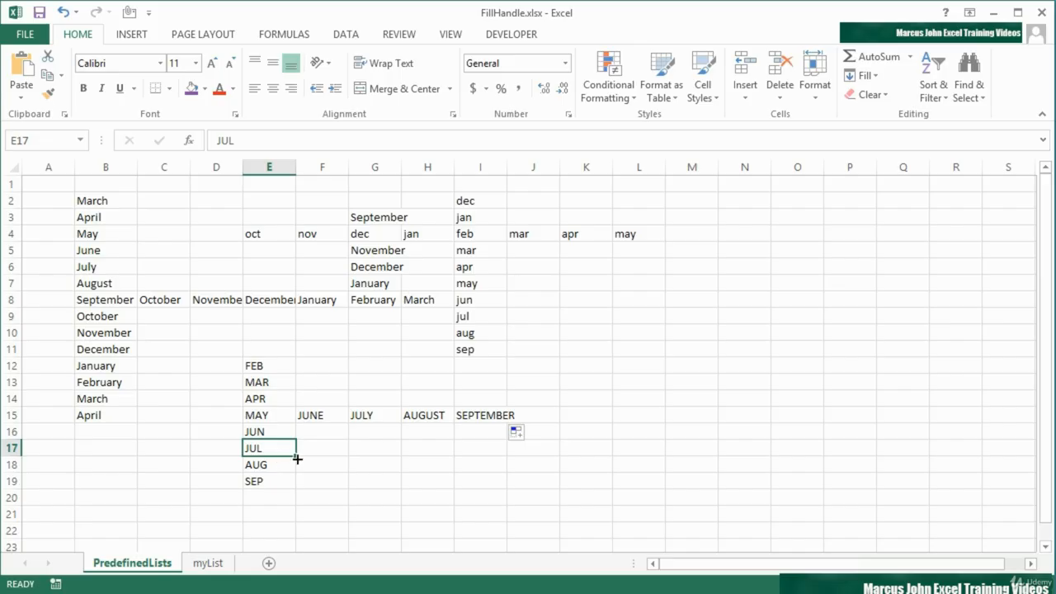
drag(296, 456, 499, 460)
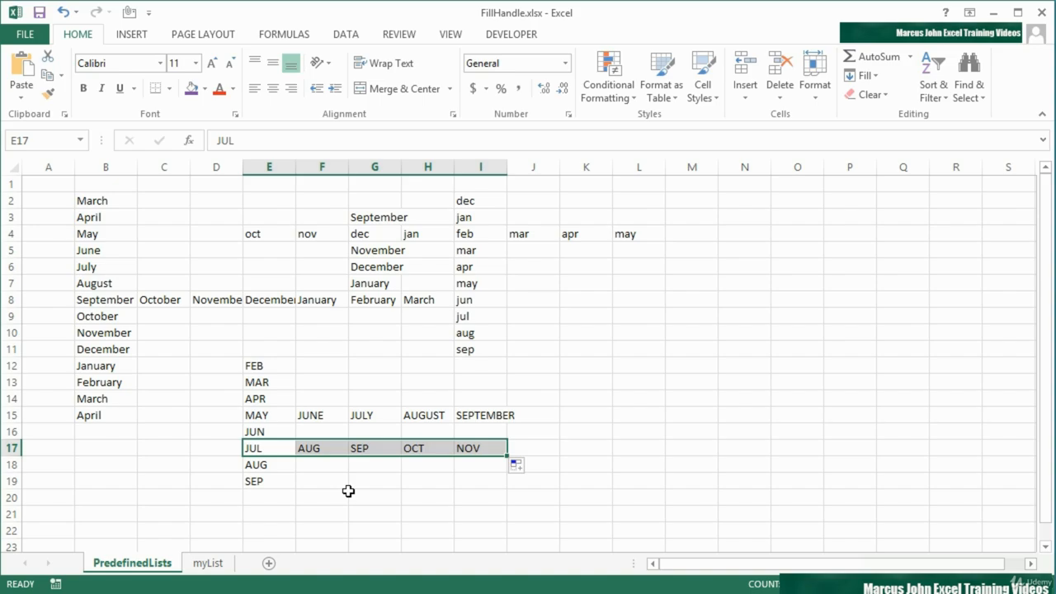
Step: Enter Thursday in M2 and fill the weekday series down to M11
click(705, 205)
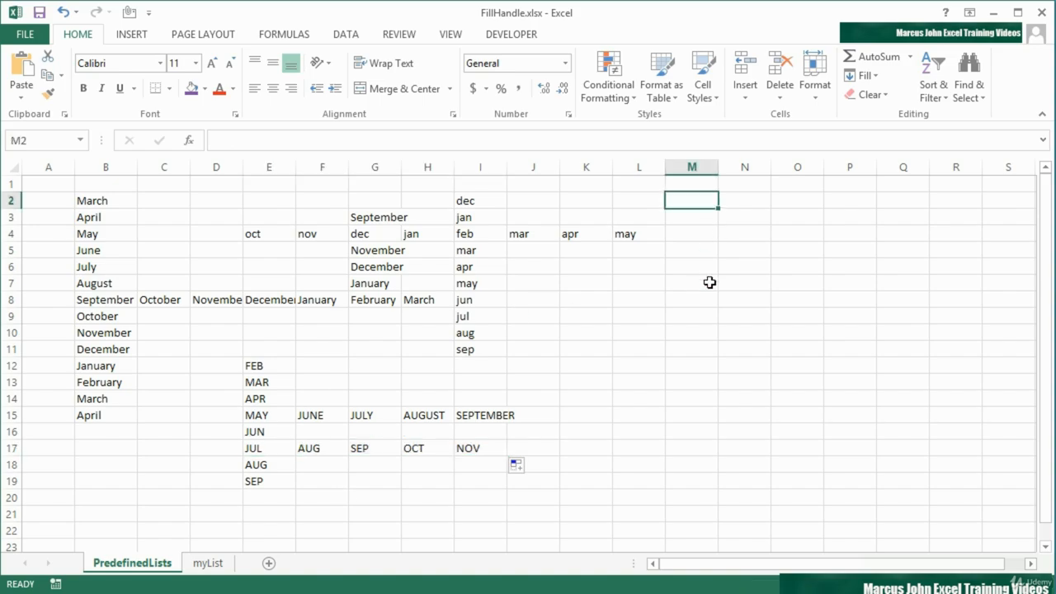
text(Thursday)
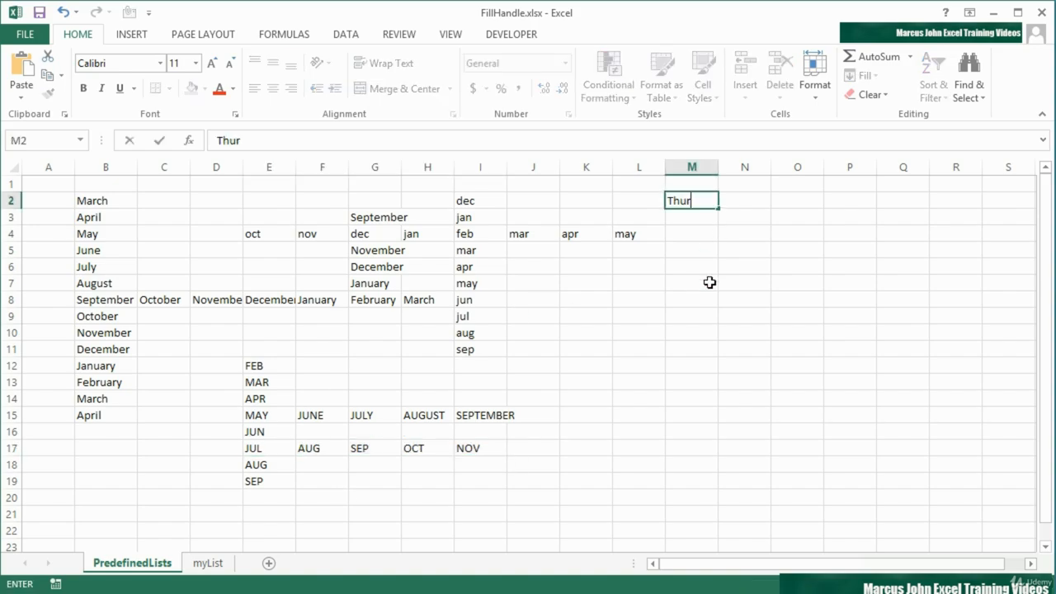
key(Return)
click(715, 201)
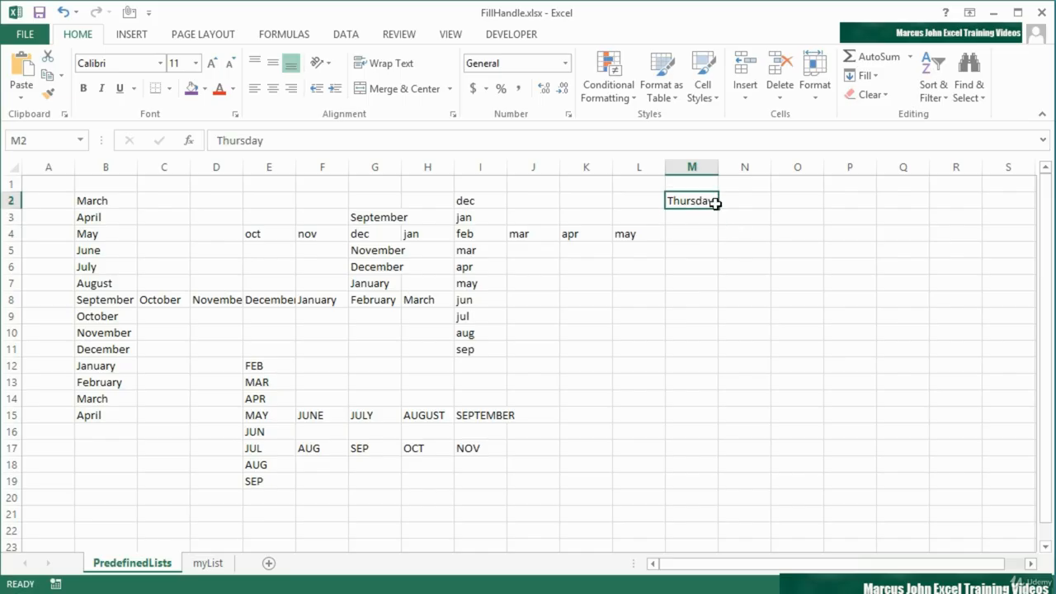
drag(718, 208, 703, 355)
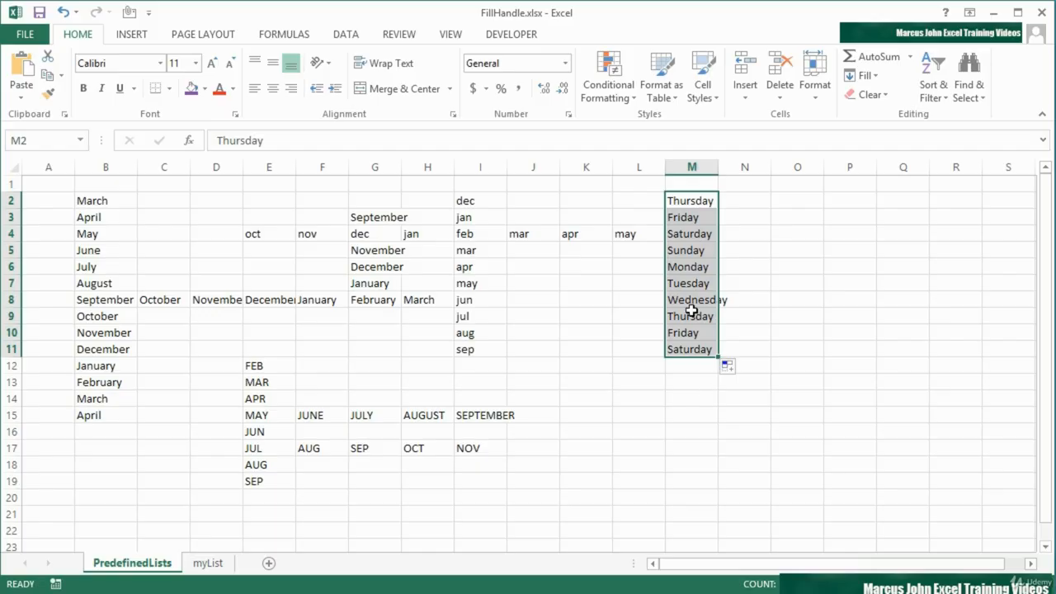
Step: Enter wed in O2, fill the abbreviated weekdays down to O10, and extend sun in O6 rightward to R6
click(813, 201)
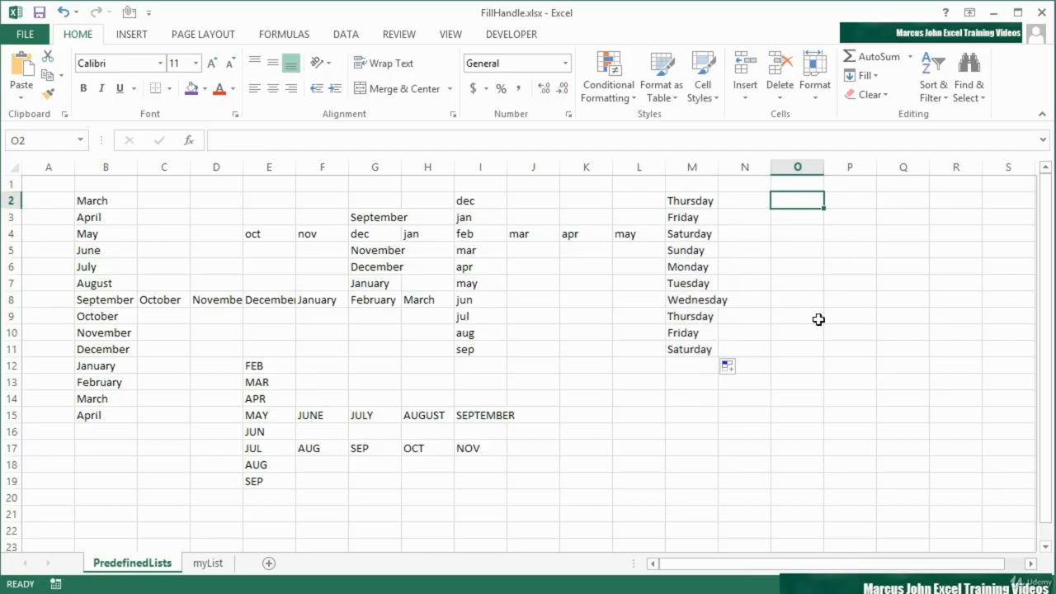
text(wed)
drag(824, 209, 814, 333)
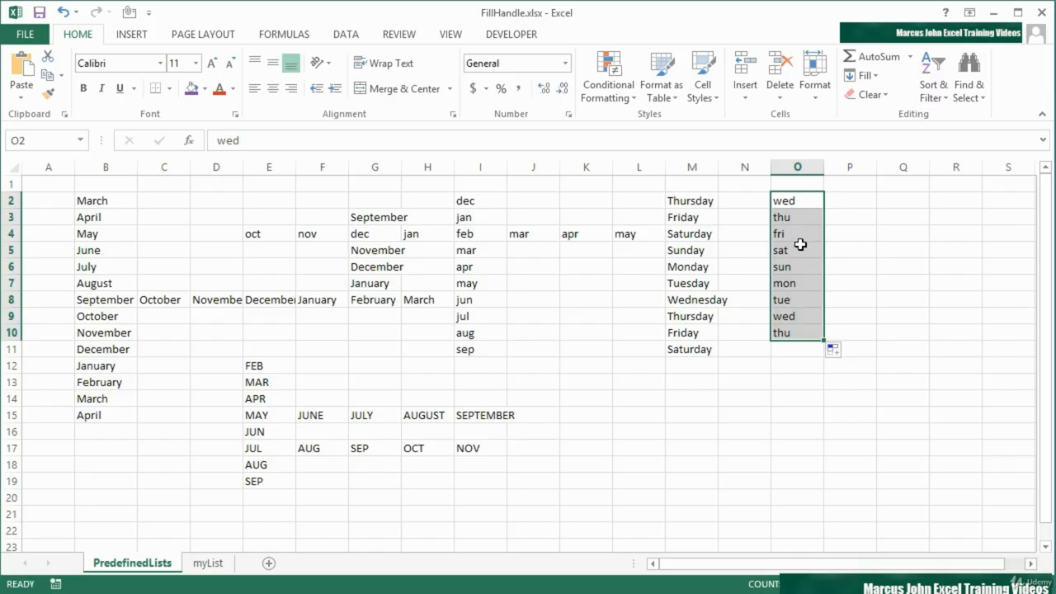
click(812, 270)
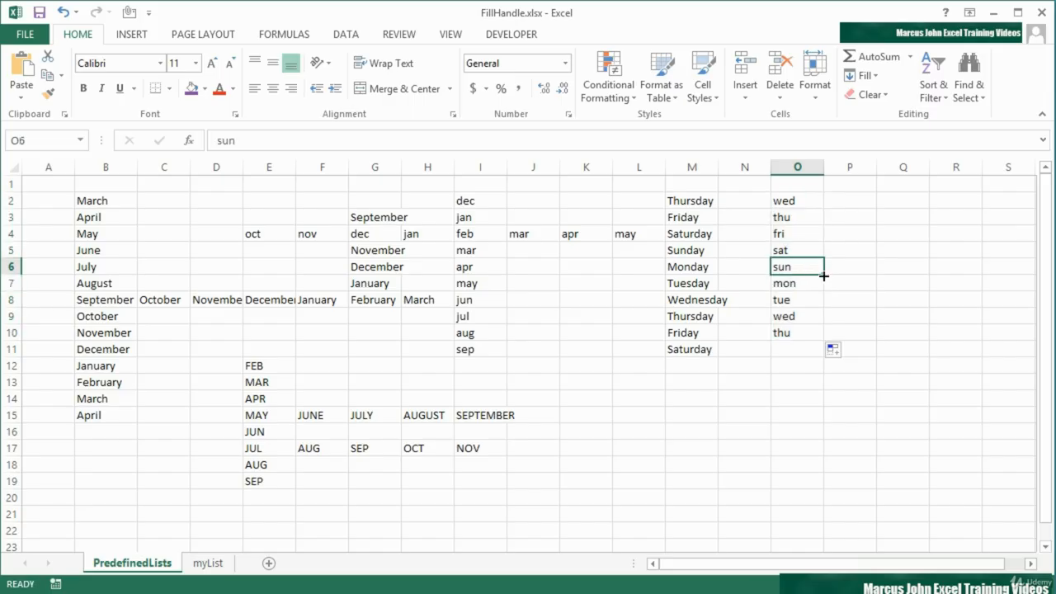
drag(823, 276, 962, 274)
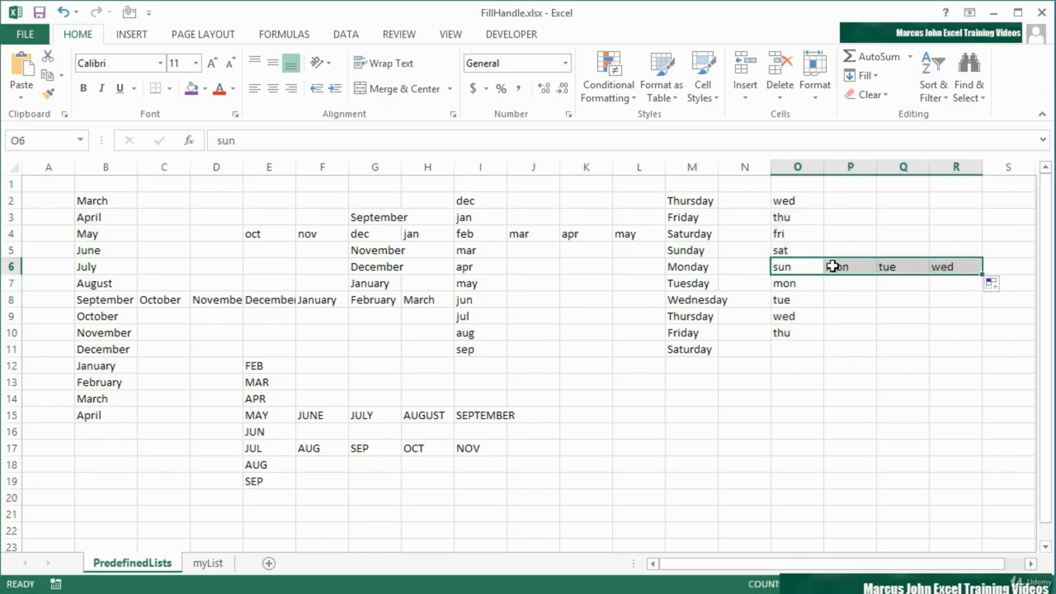
Step: Fill the weekday series backward from sun in O6 leftward to K6 and from sat in N6 up to N2
click(794, 263)
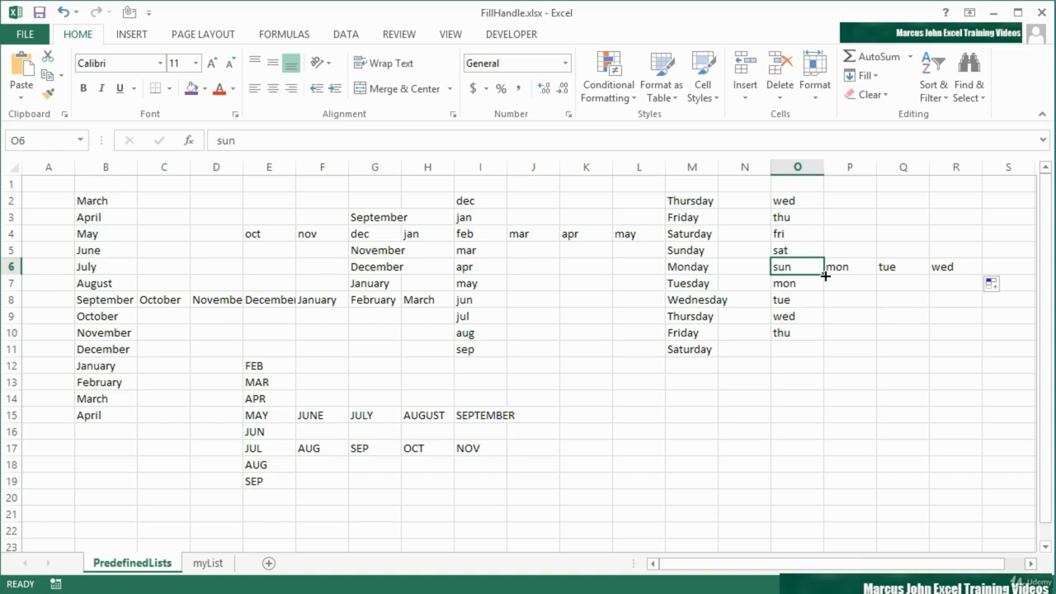
drag(825, 277, 540, 275)
click(751, 271)
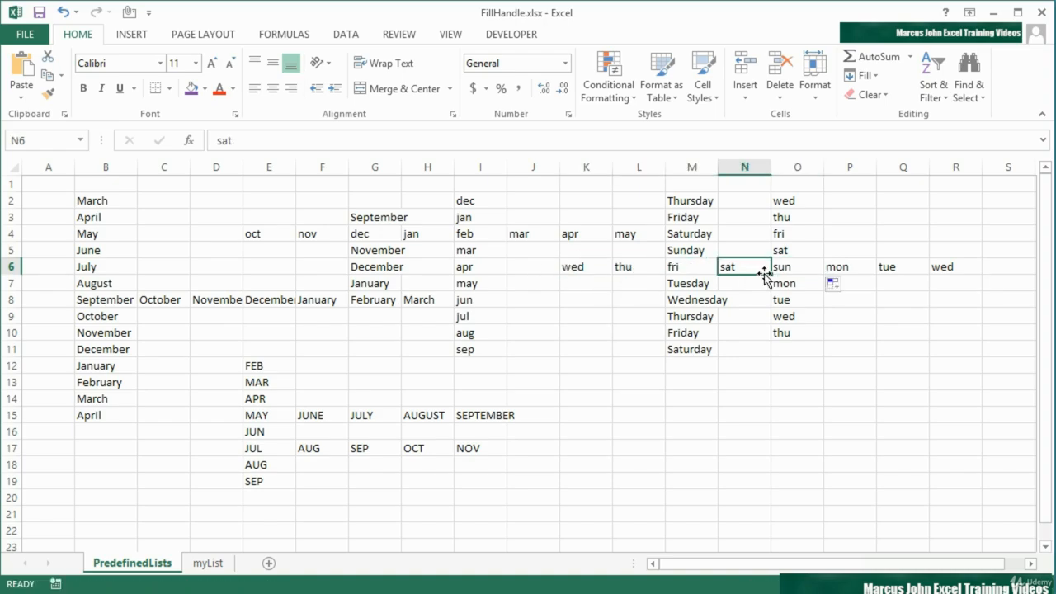
drag(771, 275, 754, 198)
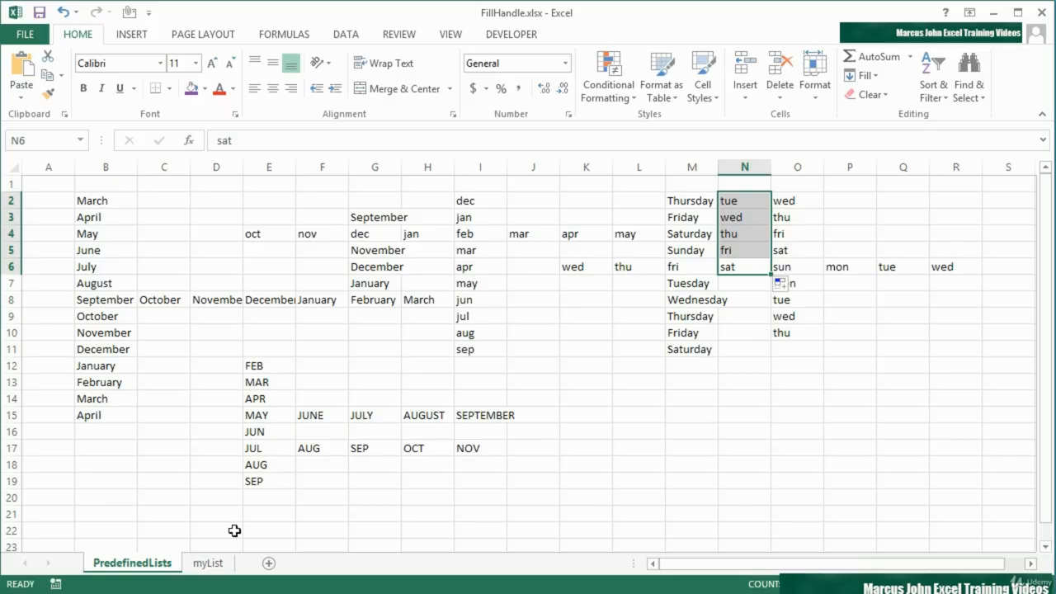
Step: Switch to the myList worksheet
click(208, 564)
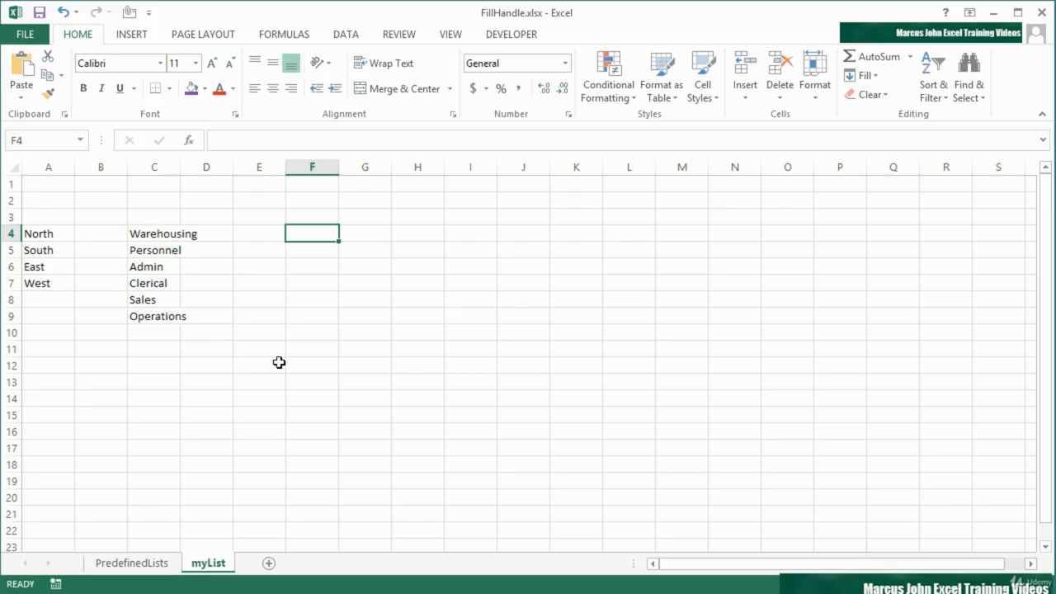
Step: Try to fill a series from North in A4 down to A7, and undo the fill
click(58, 236)
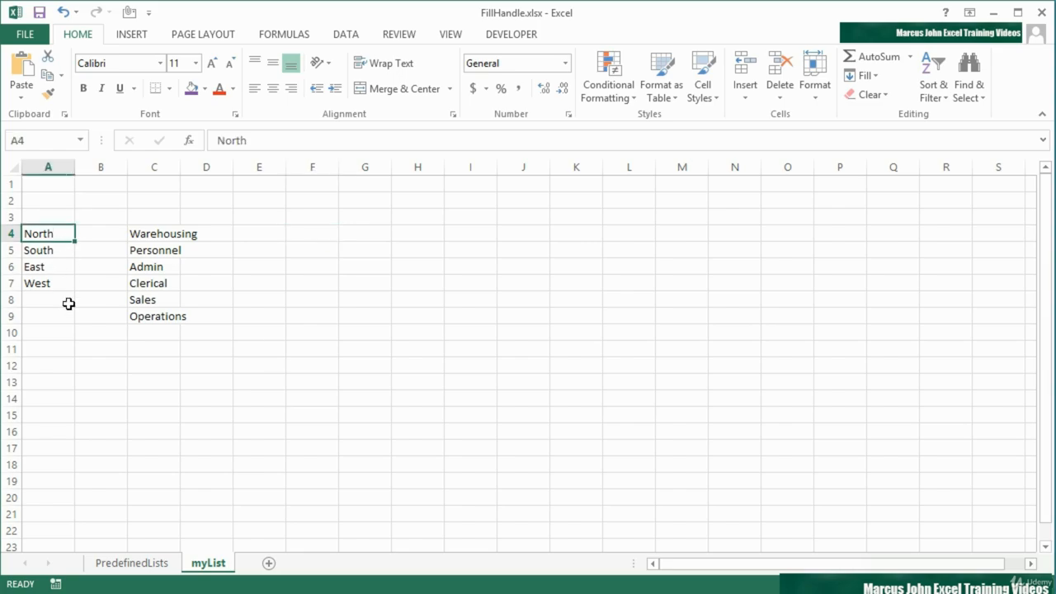
drag(75, 241, 72, 284)
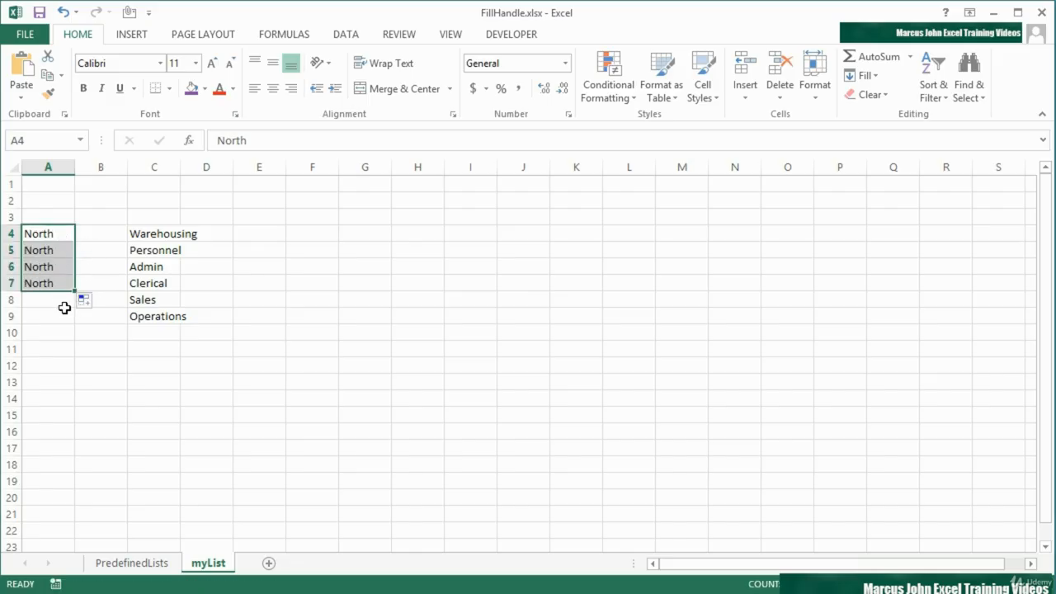
click(61, 11)
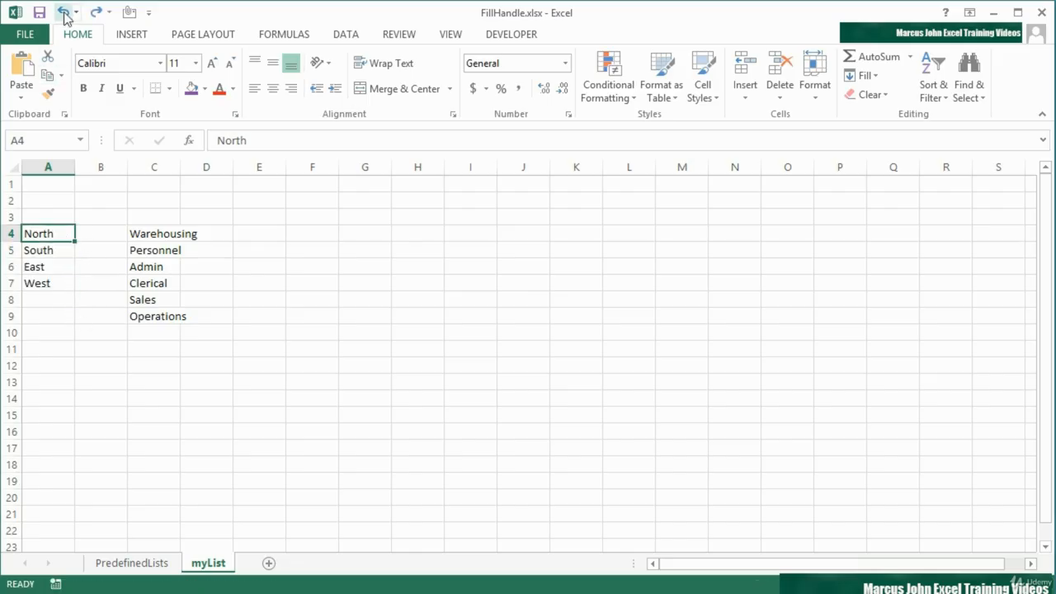
Step: Import the regions in A4:A7 as a new custom list through the advanced Excel options
drag(48, 235, 48, 281)
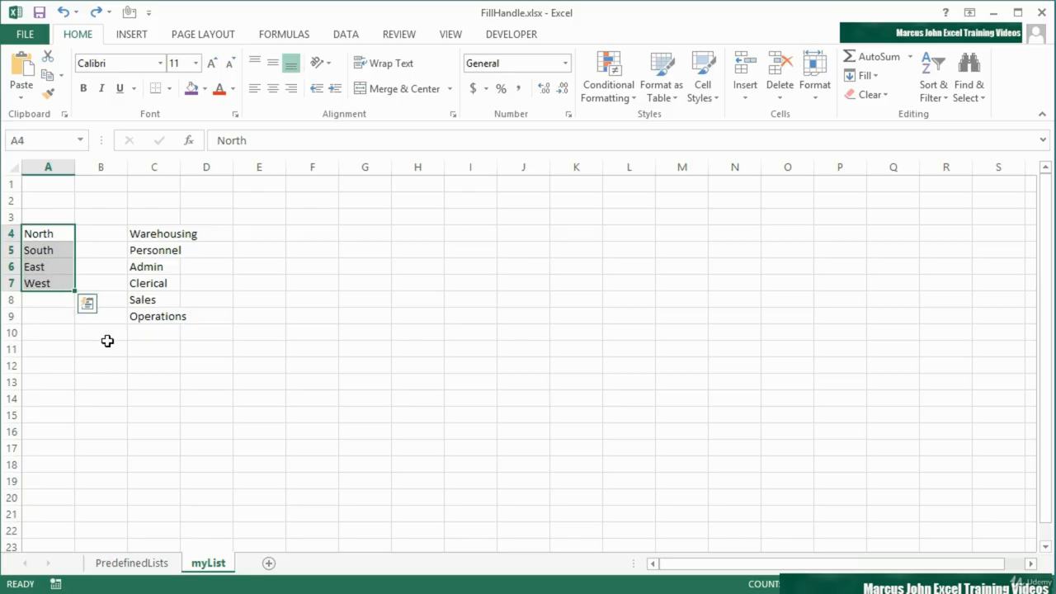
click(26, 34)
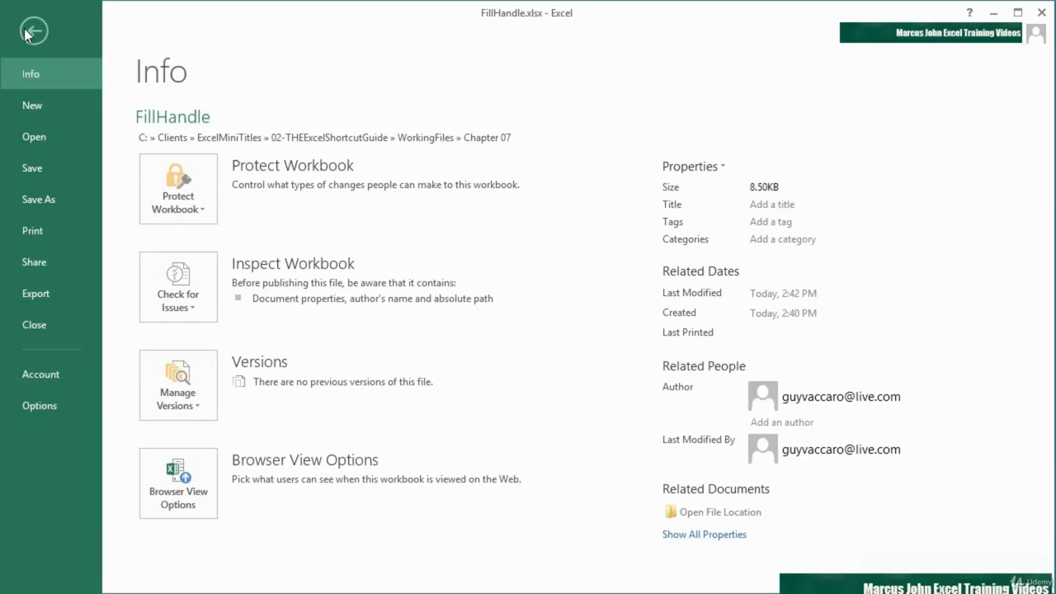
click(52, 405)
click(262, 175)
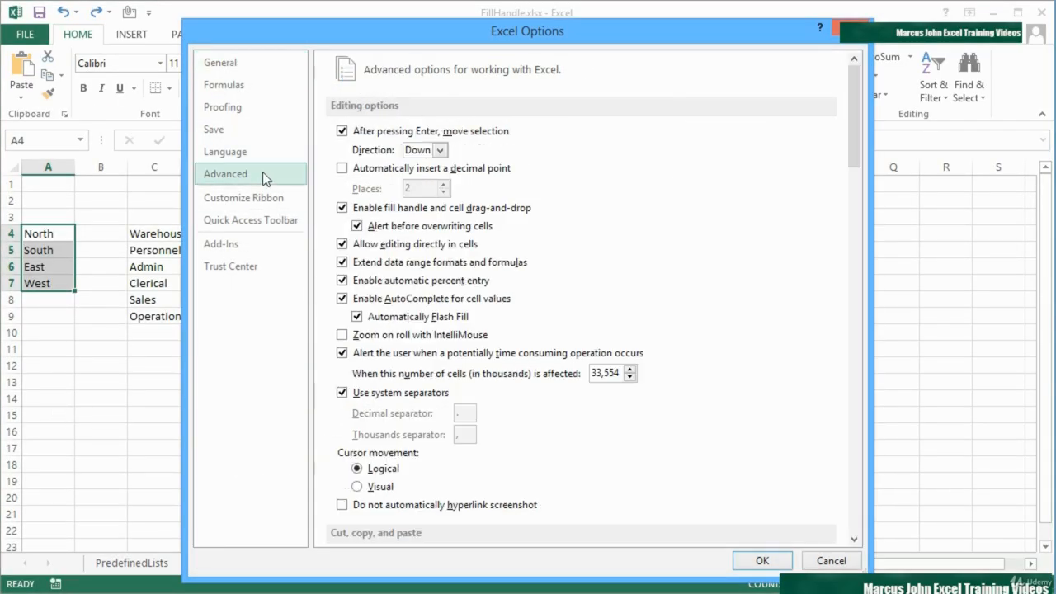
scroll(533, 302, down, 10)
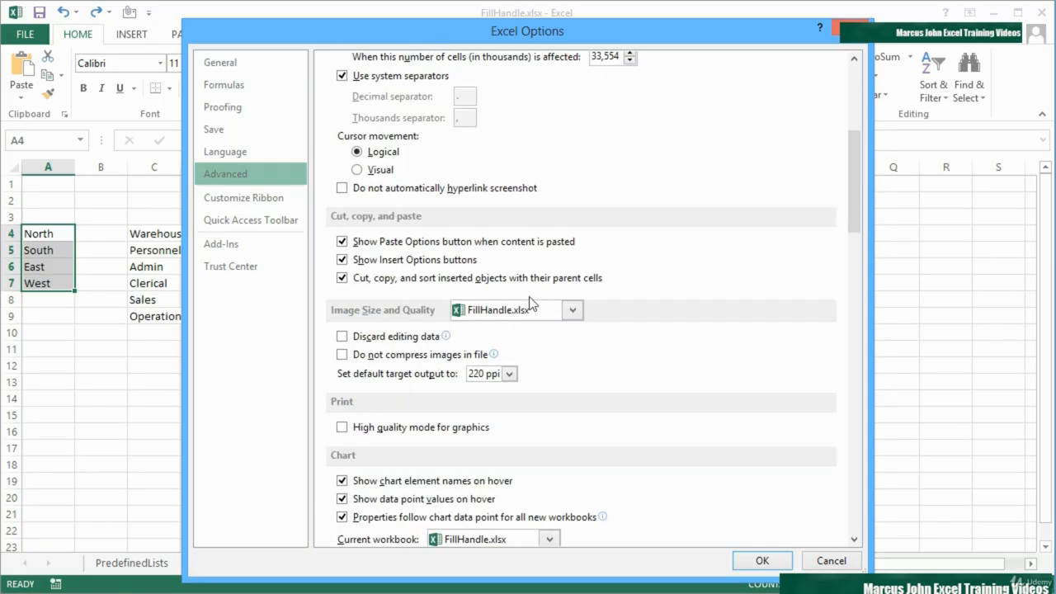
scroll(531, 299, down, 20)
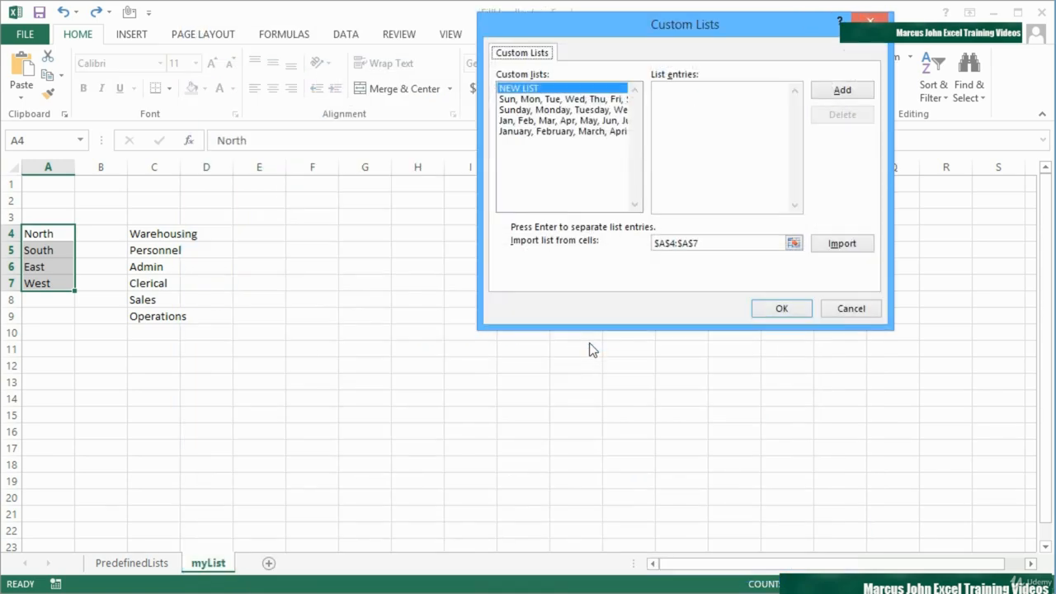
drag(712, 23, 548, 157)
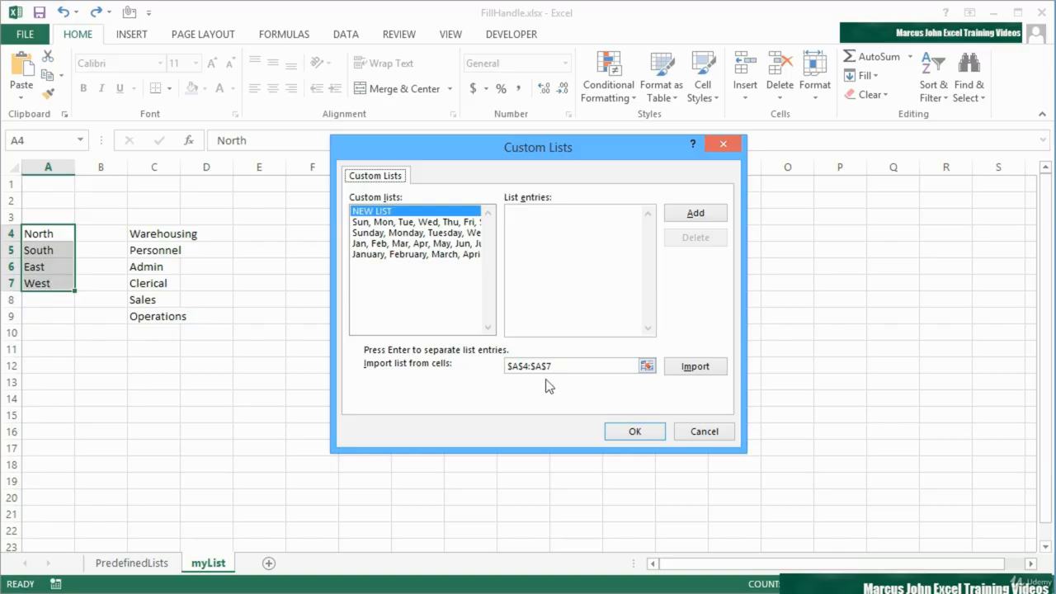
click(692, 370)
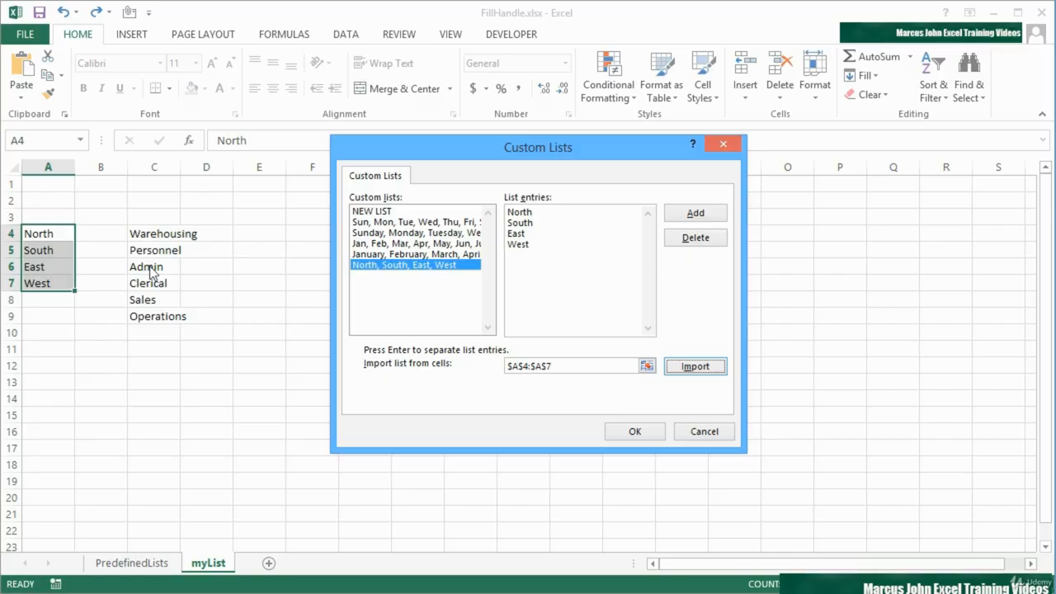
Step: Import the departments in C4:C9 as another custom list and accept the custom list and Excel options
click(647, 366)
drag(156, 235, 158, 316)
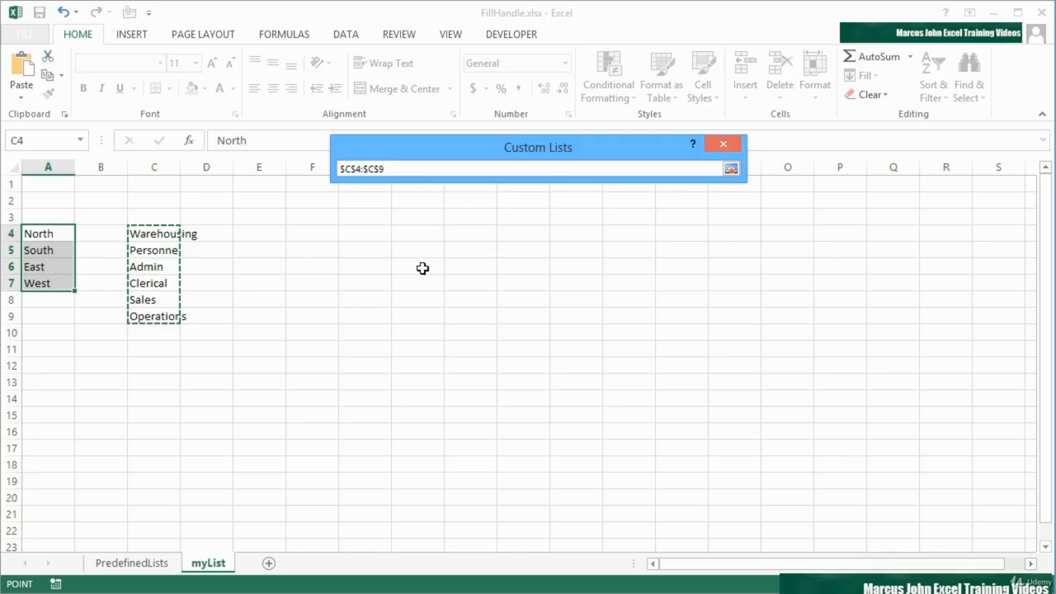
click(732, 170)
click(694, 370)
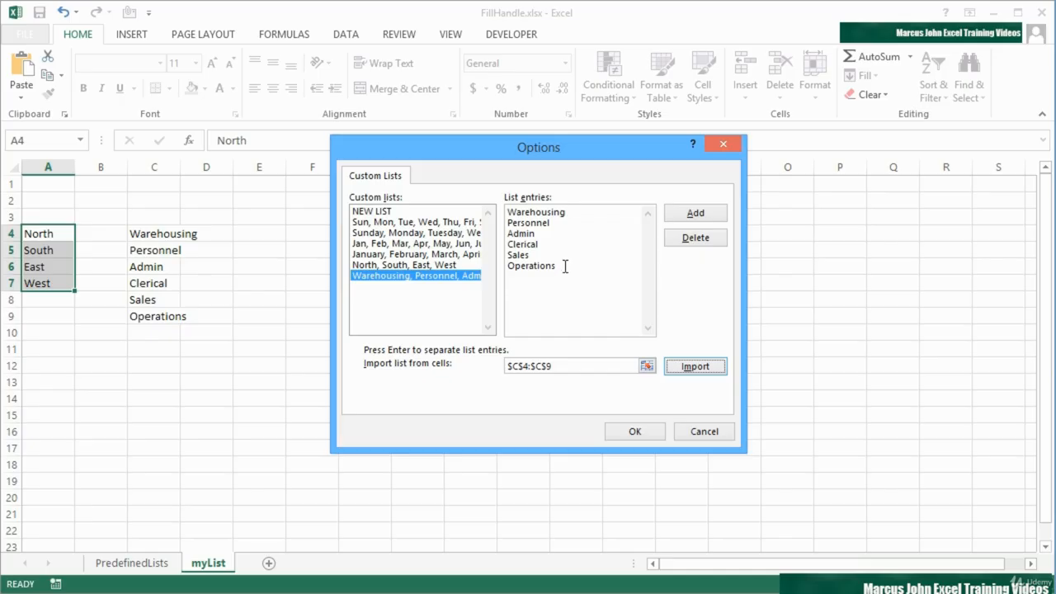
click(439, 275)
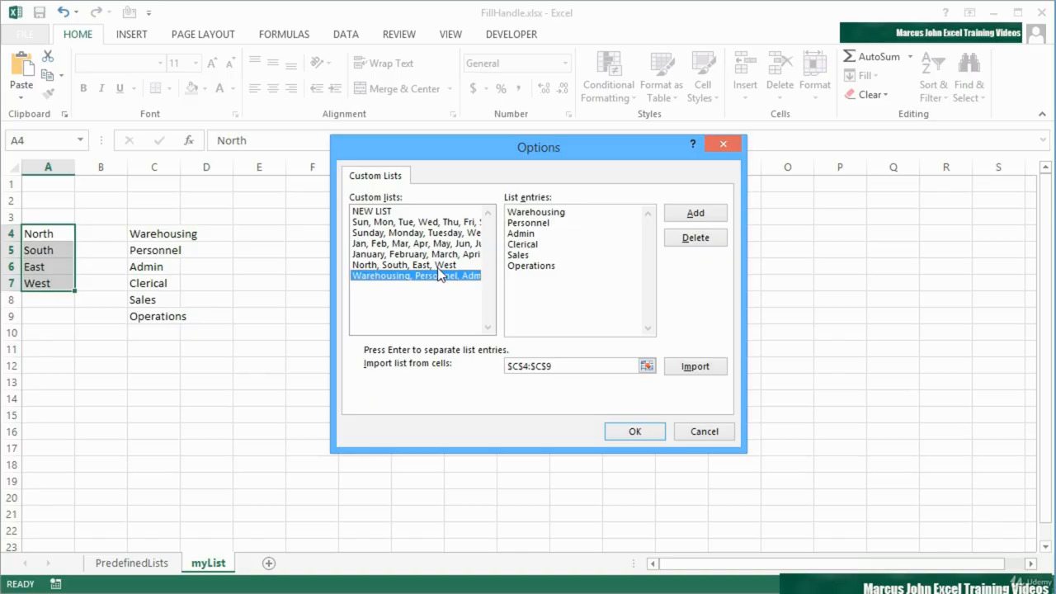
click(656, 433)
click(759, 561)
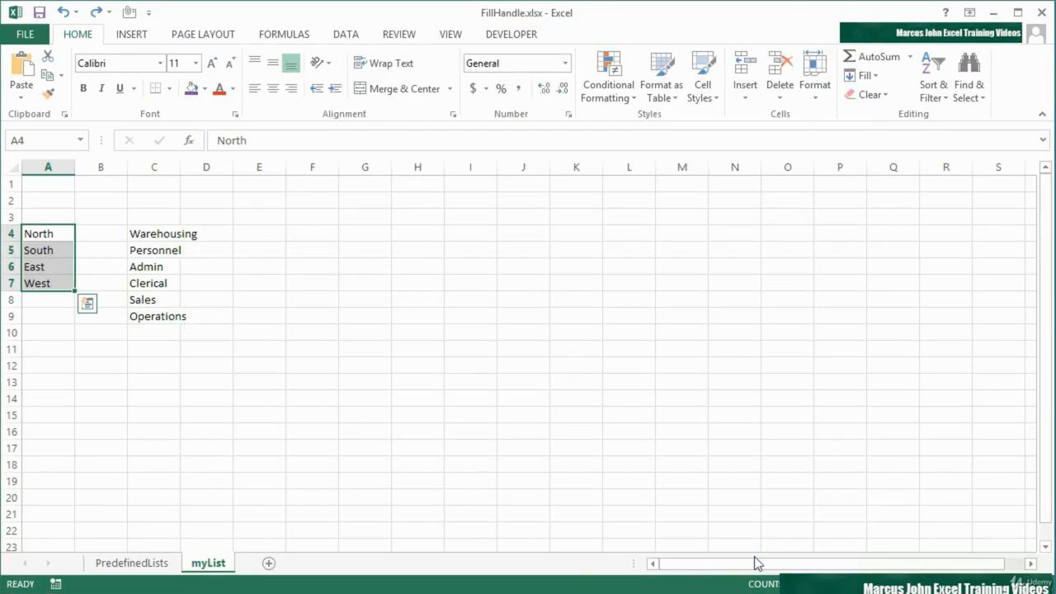
Step: Enter sales in J4 and fill the department series down to J11
click(519, 234)
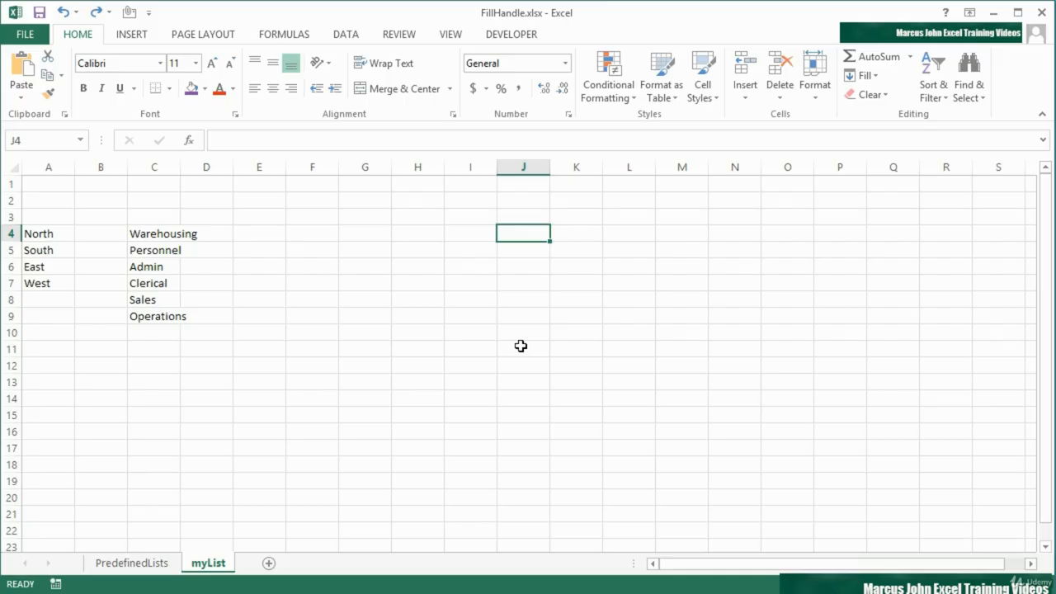
text(sales)
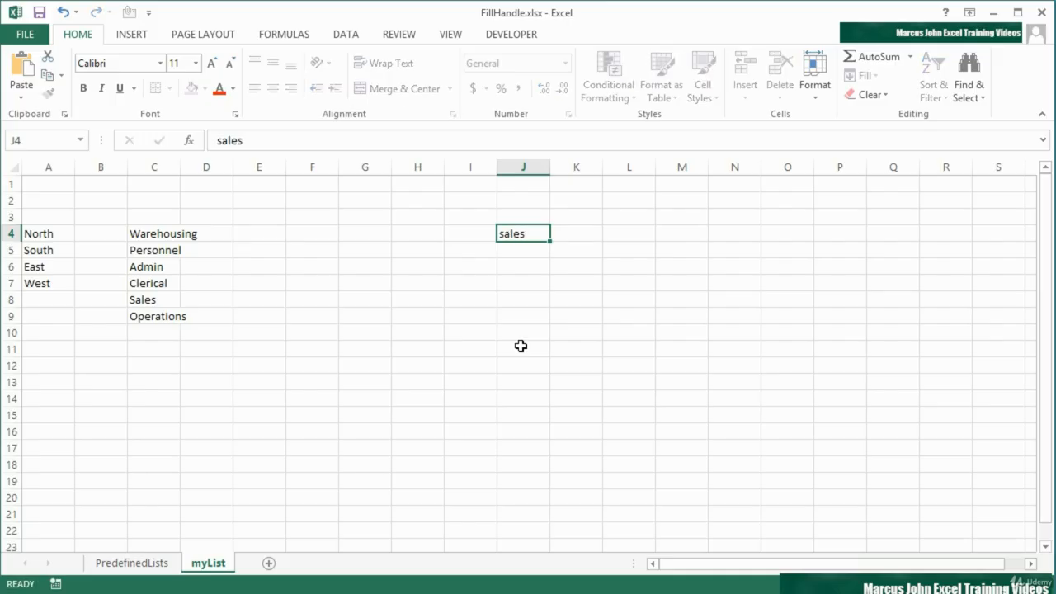
key(Return)
click(541, 234)
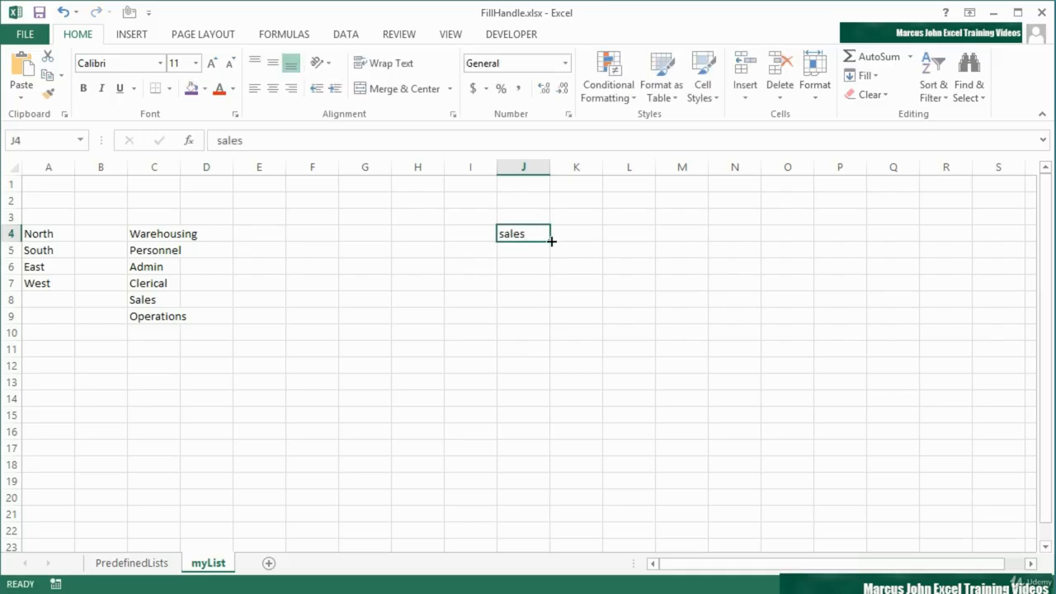
drag(550, 241, 542, 353)
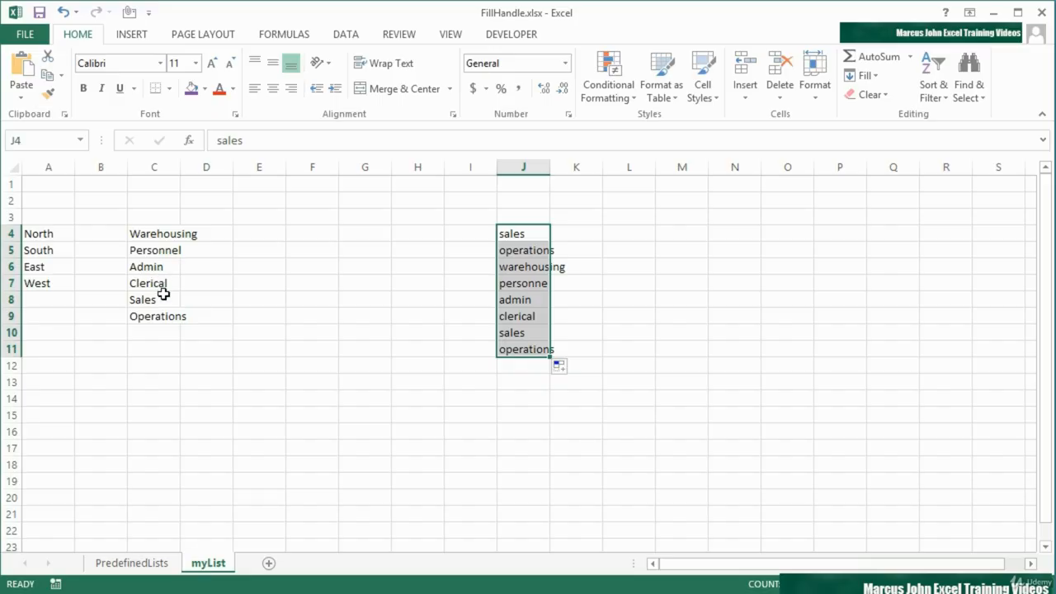
click(529, 236)
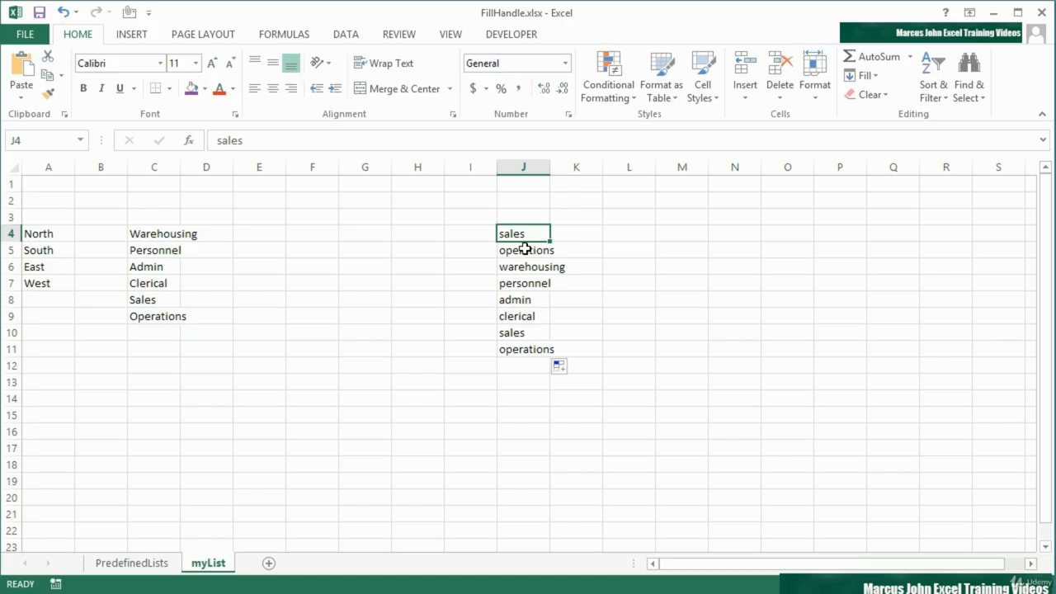
Step: Enter NORTH in M4 and fill the region series across to P4
click(688, 238)
text(NORTH)
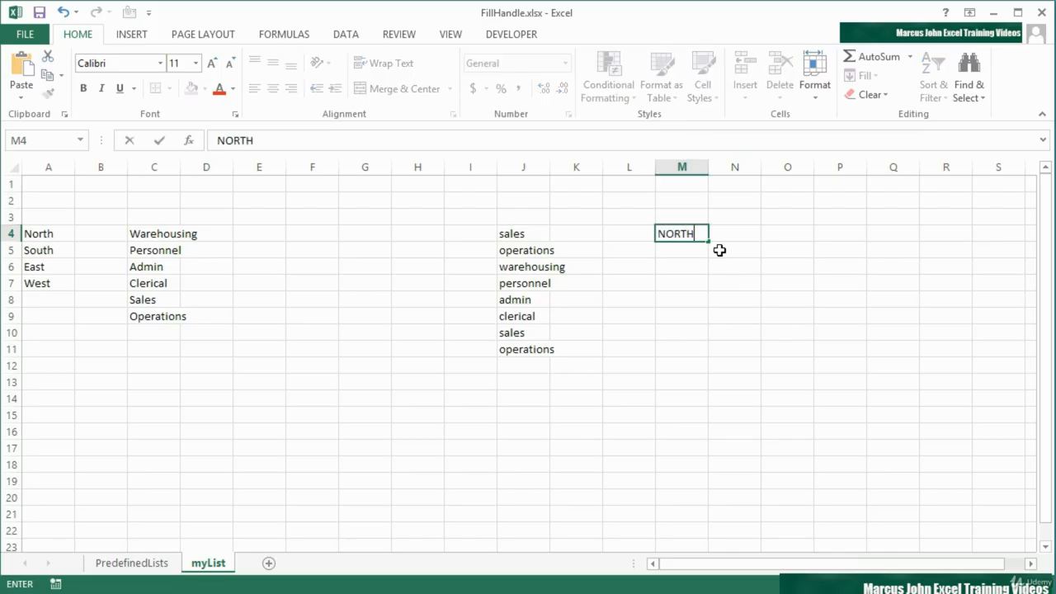
drag(708, 241, 842, 237)
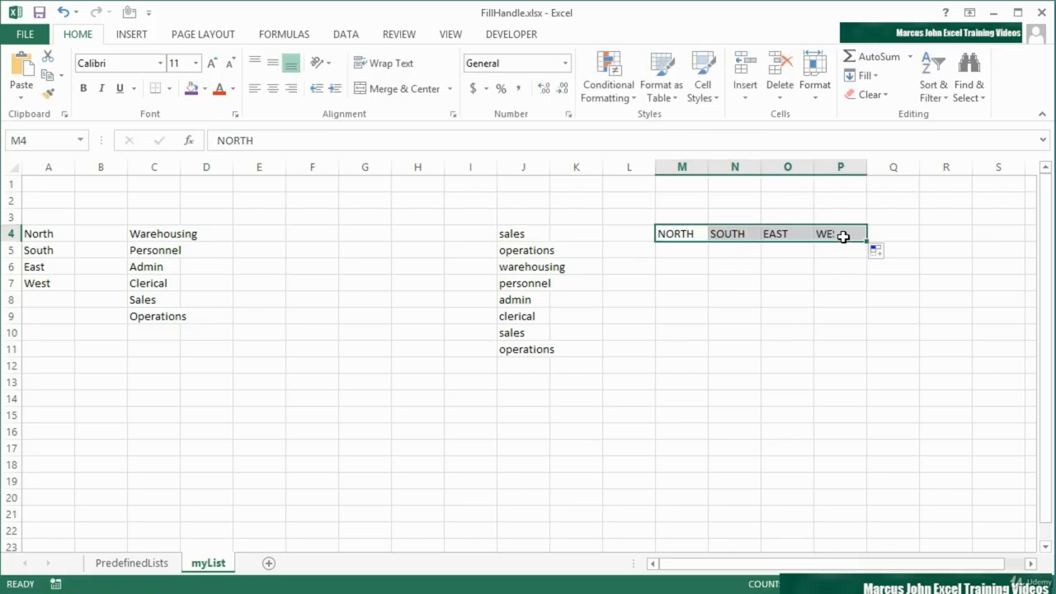
click(683, 235)
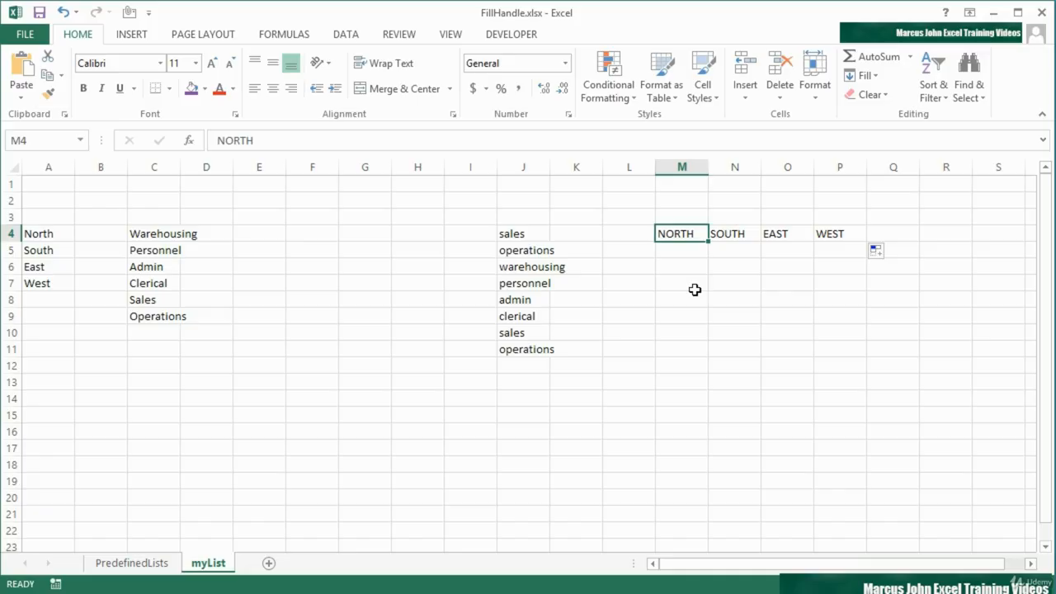
Step: Reopen the custom lists from the advanced Excel options and delete the department list starting with Warehousing
click(25, 34)
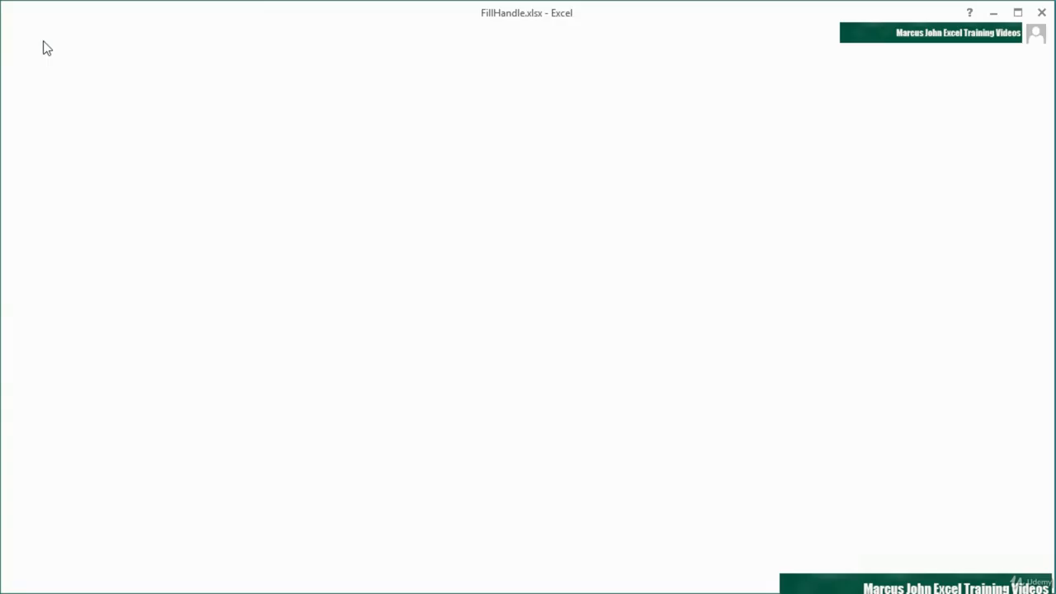
click(53, 402)
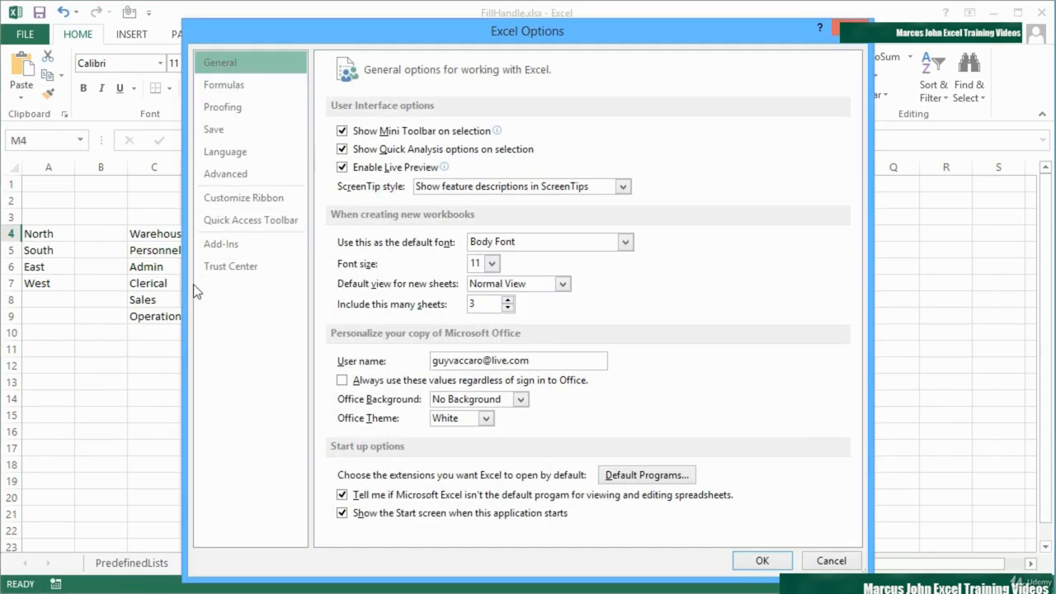
click(226, 173)
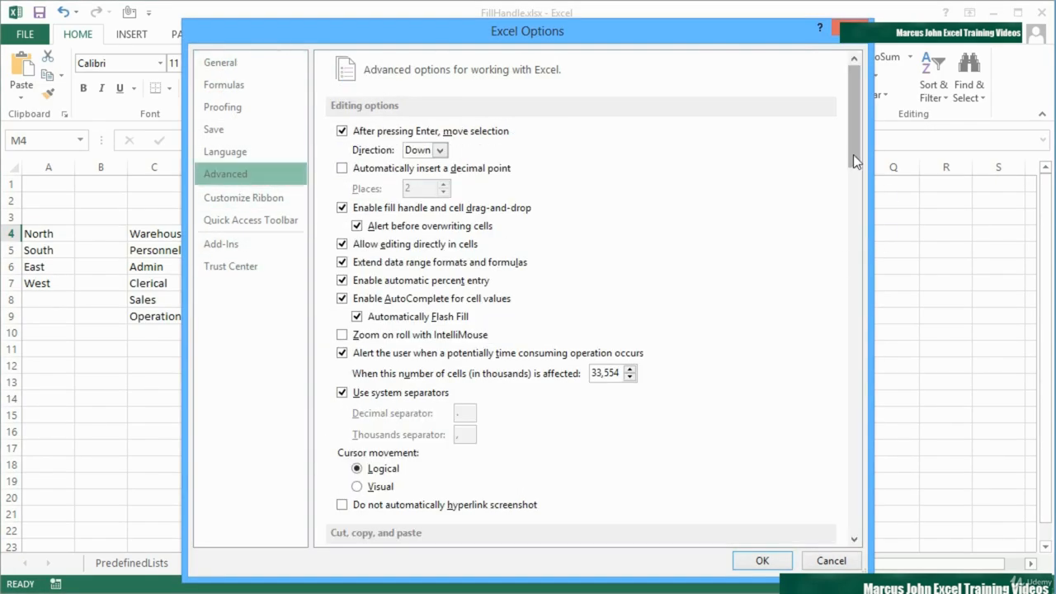
drag(853, 155, 856, 523)
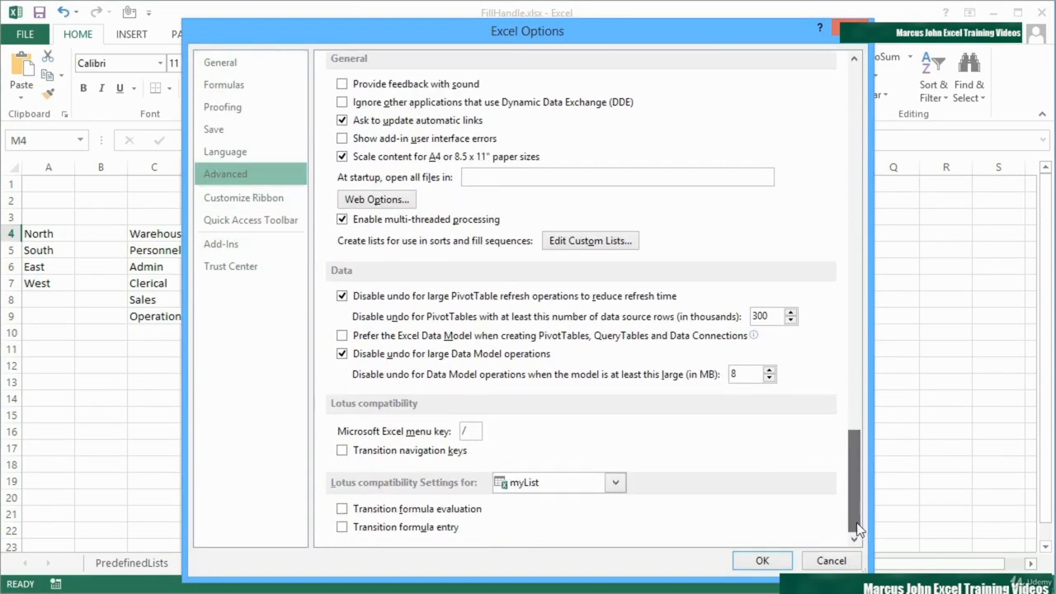
click(635, 244)
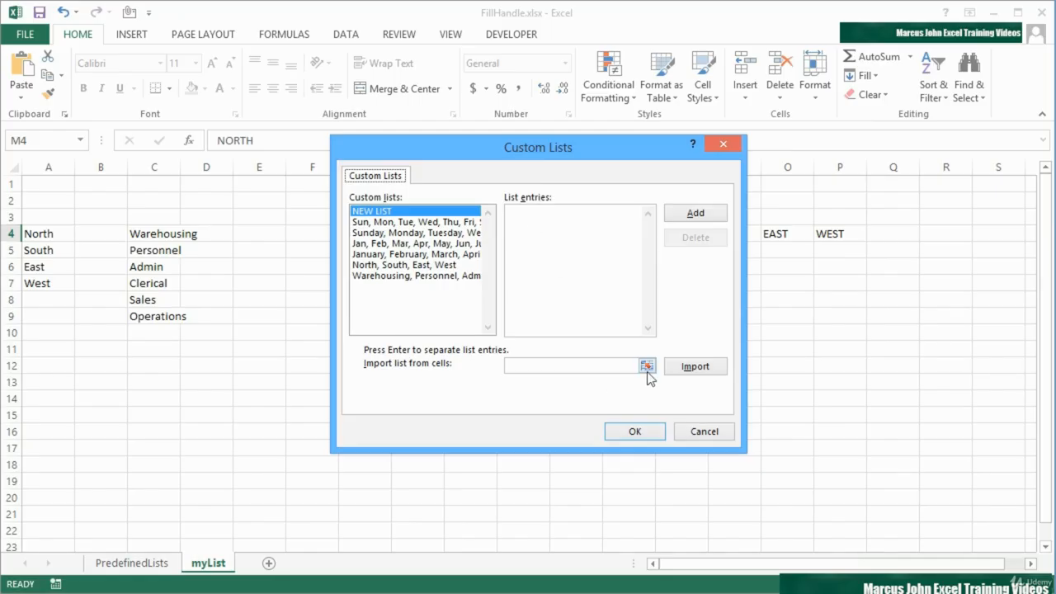
click(531, 218)
click(423, 275)
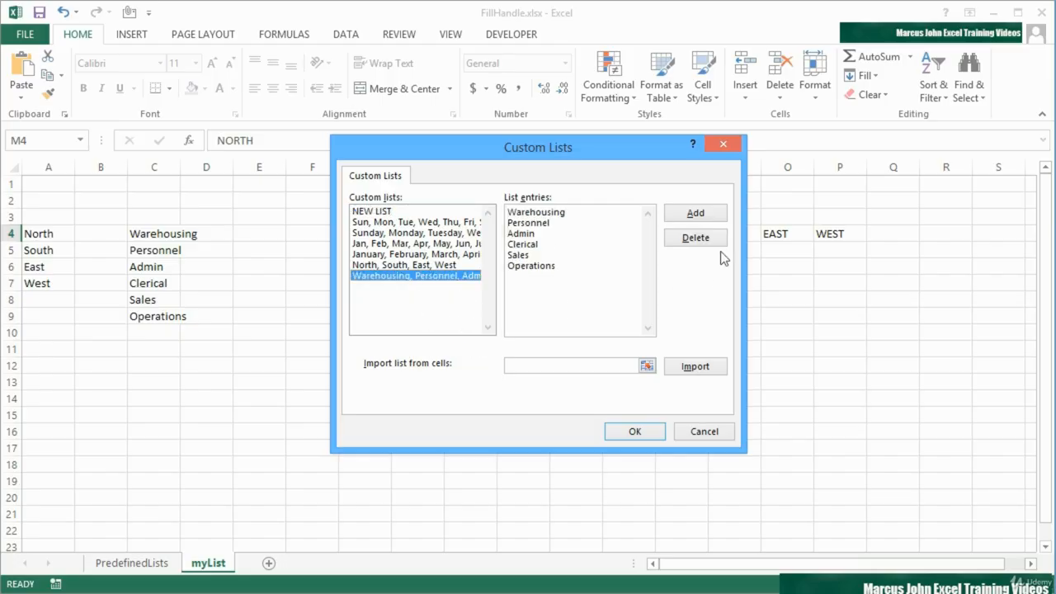
click(696, 237)
click(499, 351)
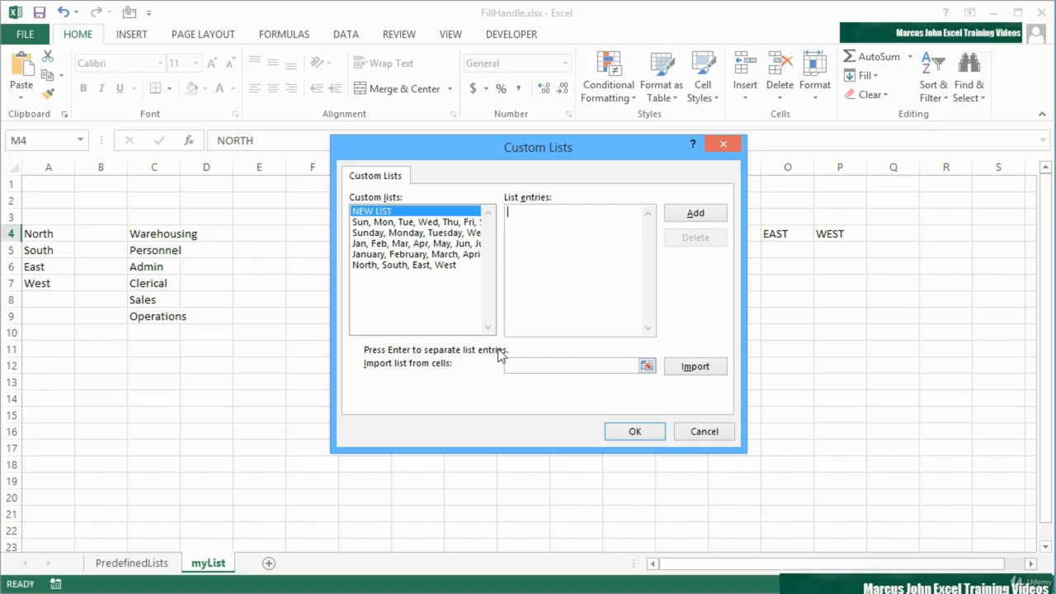
Step: Delete the North, South, East, West custom list and accept the custom list and Excel options
click(437, 267)
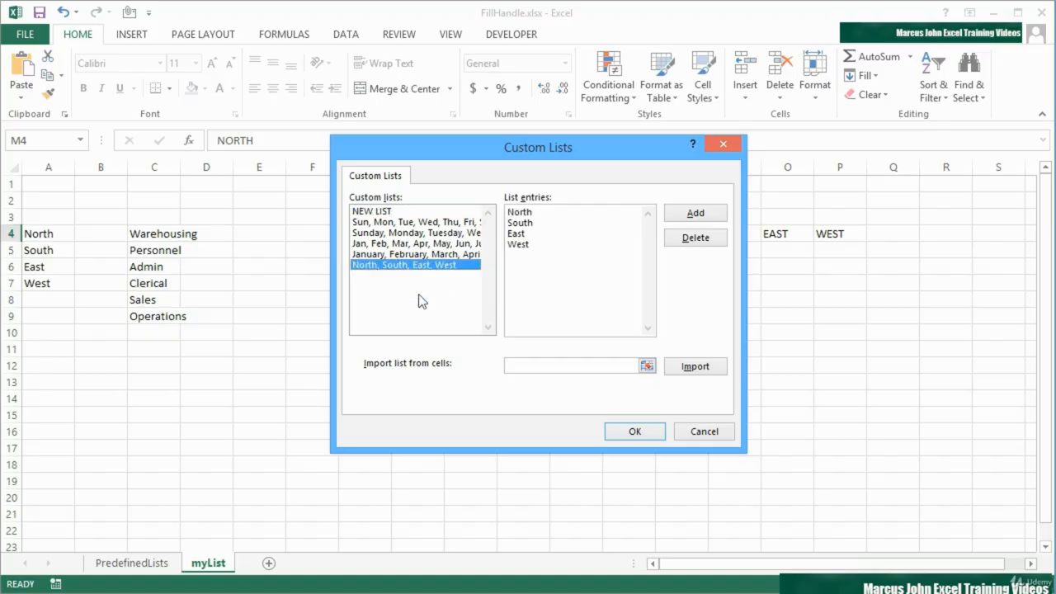
click(697, 241)
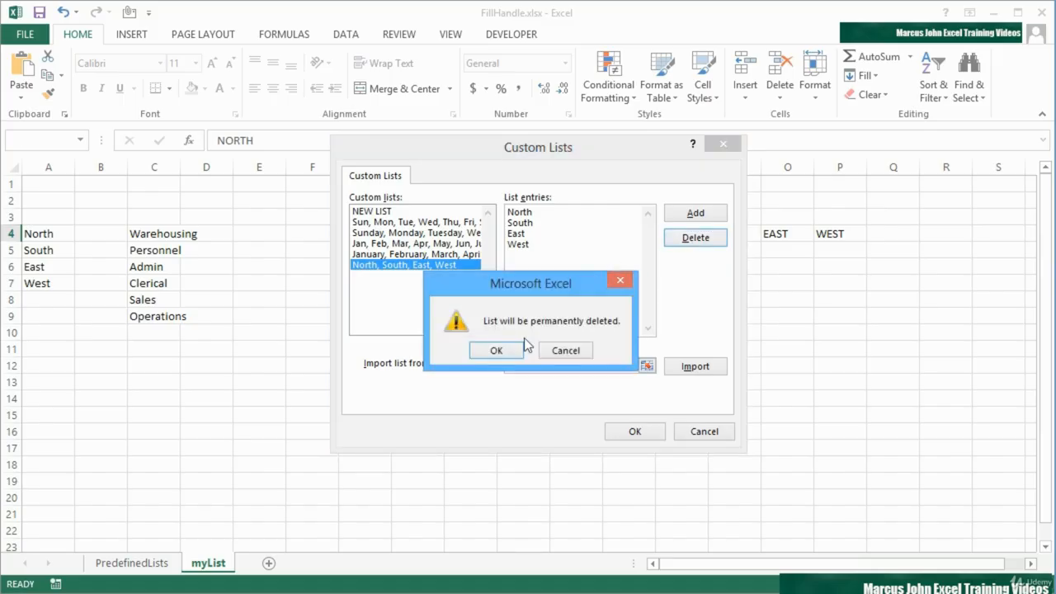
click(496, 350)
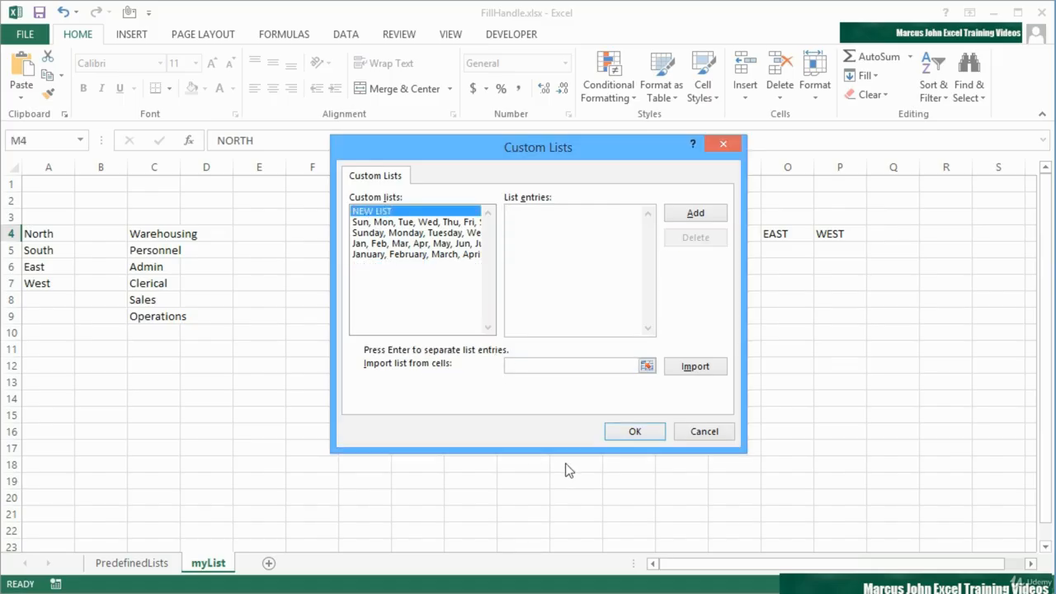
click(639, 436)
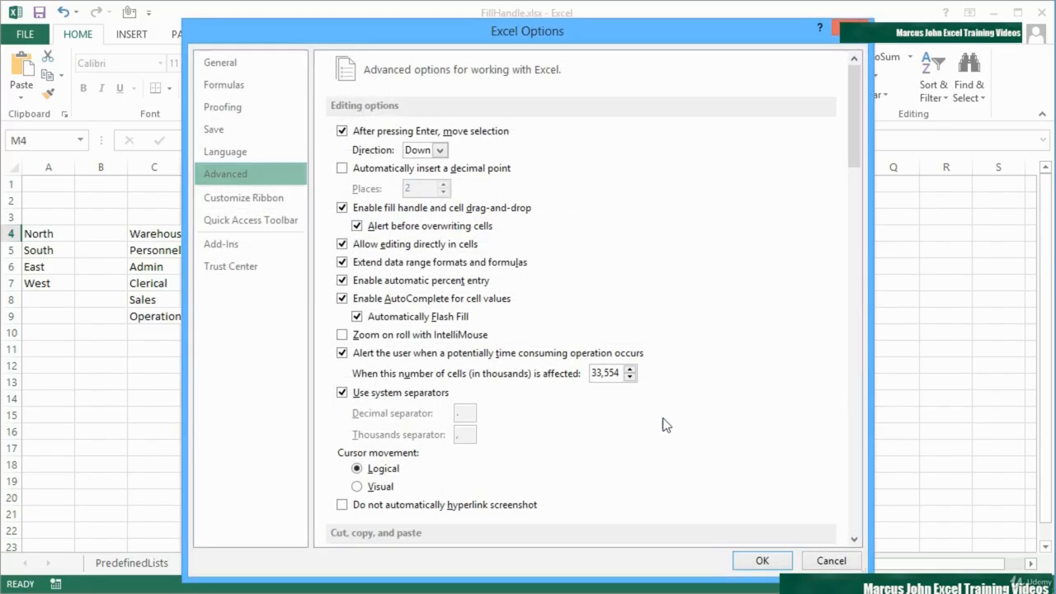
click(762, 560)
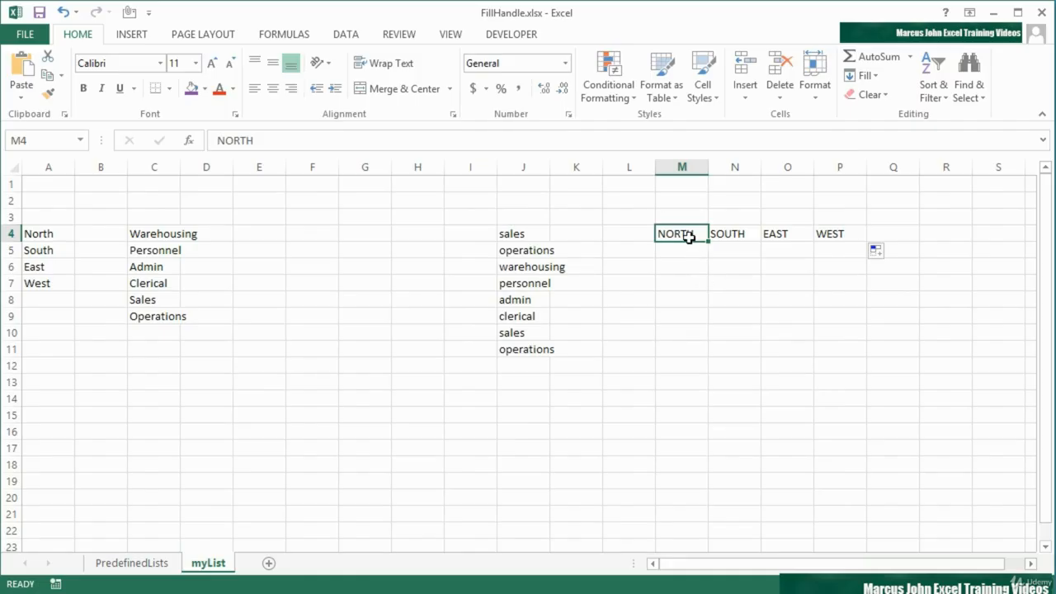
Step: Fill from NORTH in M4 down to M8 to test the fill handle without the custom list
drag(707, 243, 701, 307)
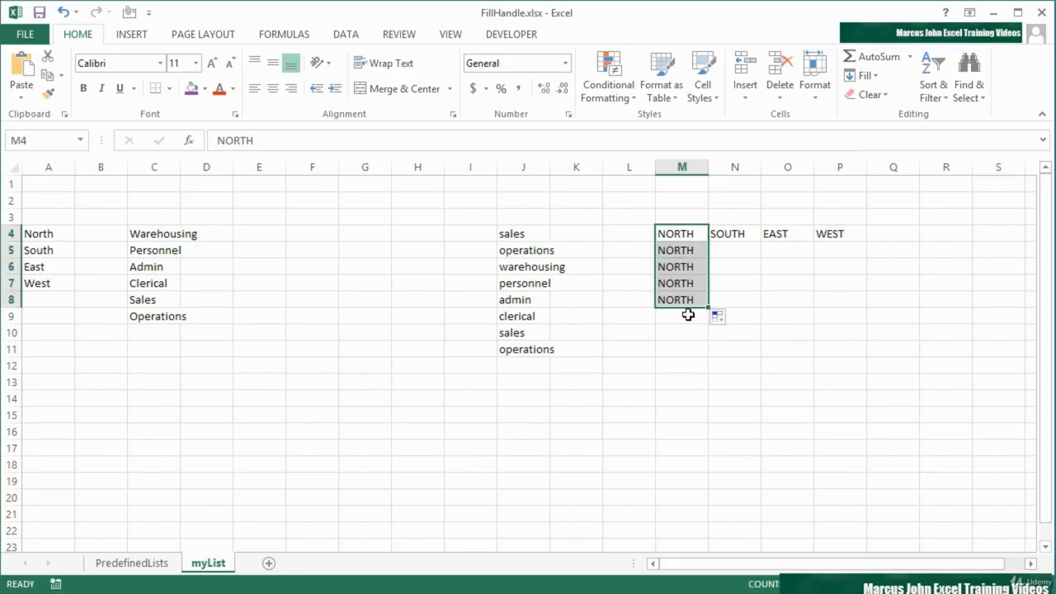